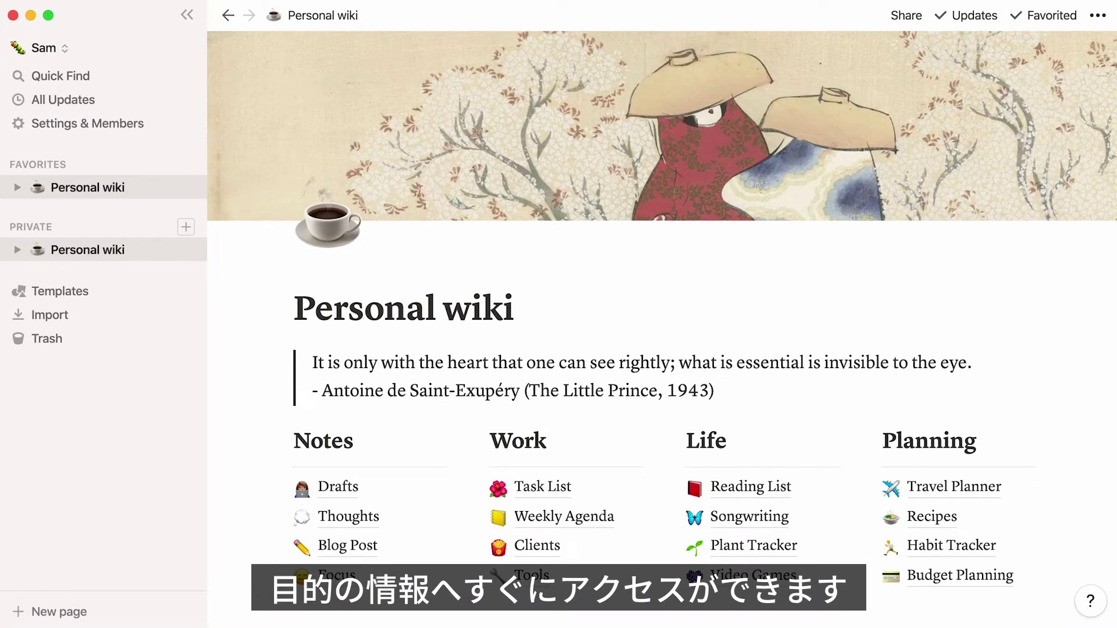
Step: Look over the Task List subpage, then go back to the Personal wiki page
click(530, 499)
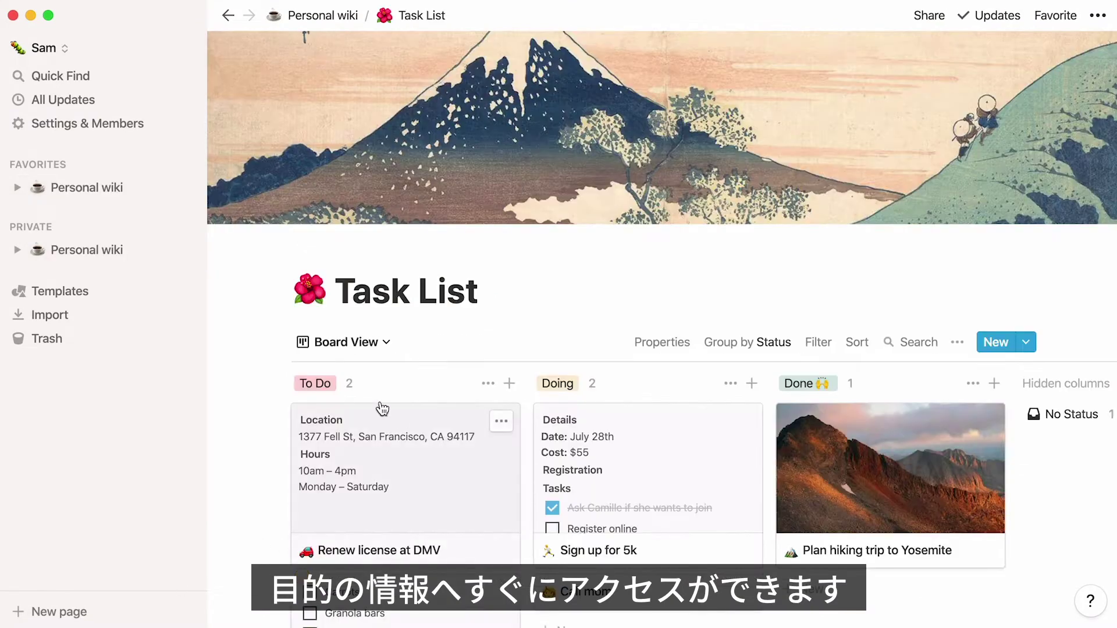
click(117, 253)
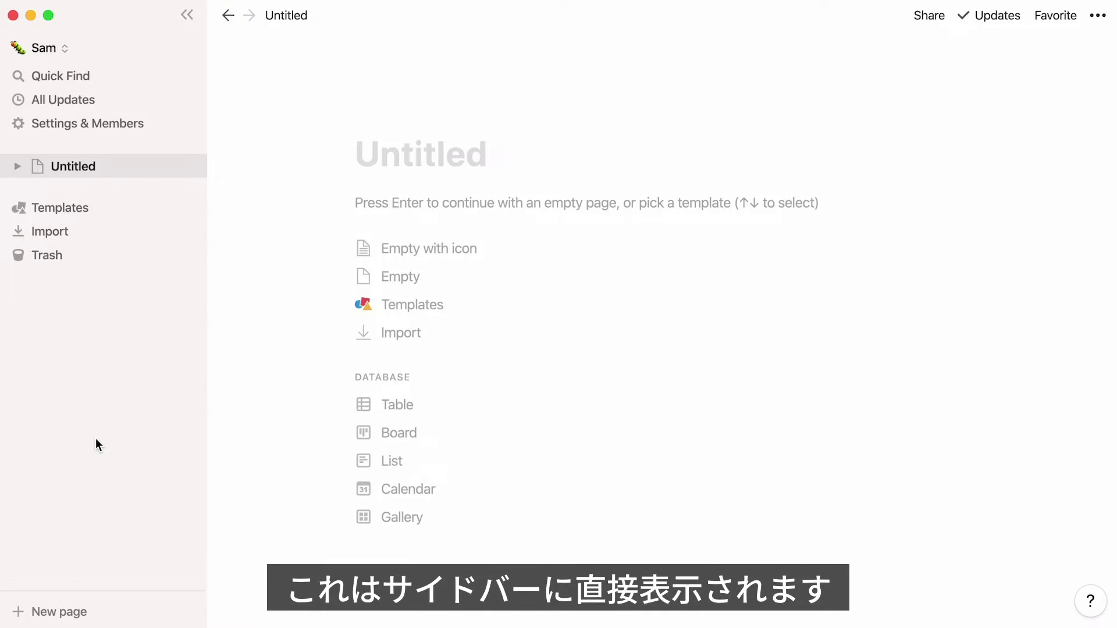
Step: Create a full-page Personal wiki page and delete the blank Untitled page
click(68, 615)
text(Per)
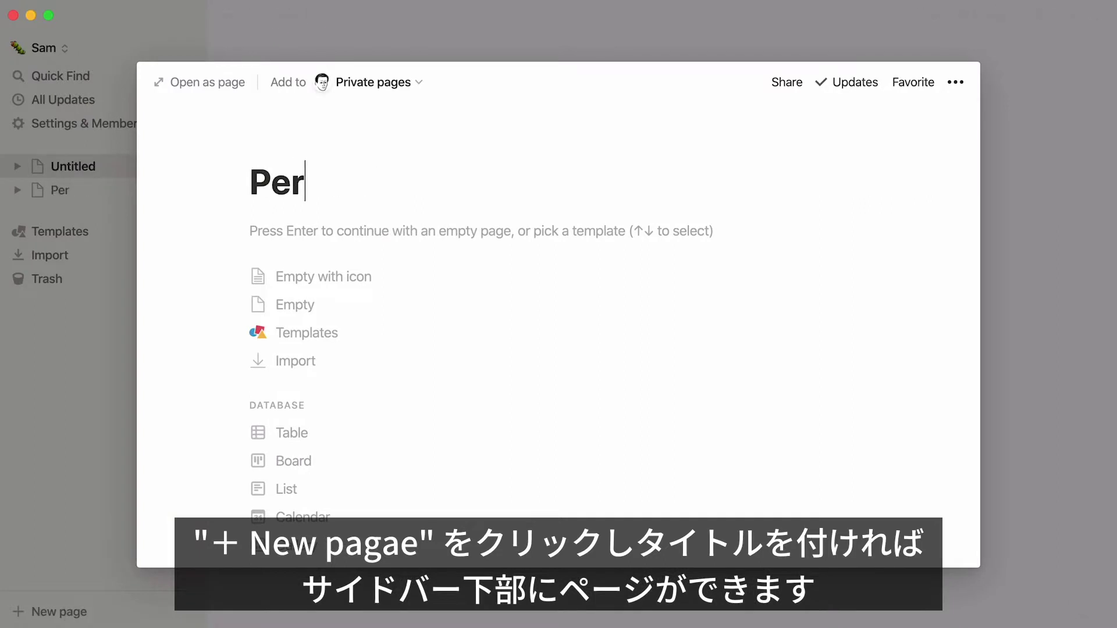
text(sonal wiki)
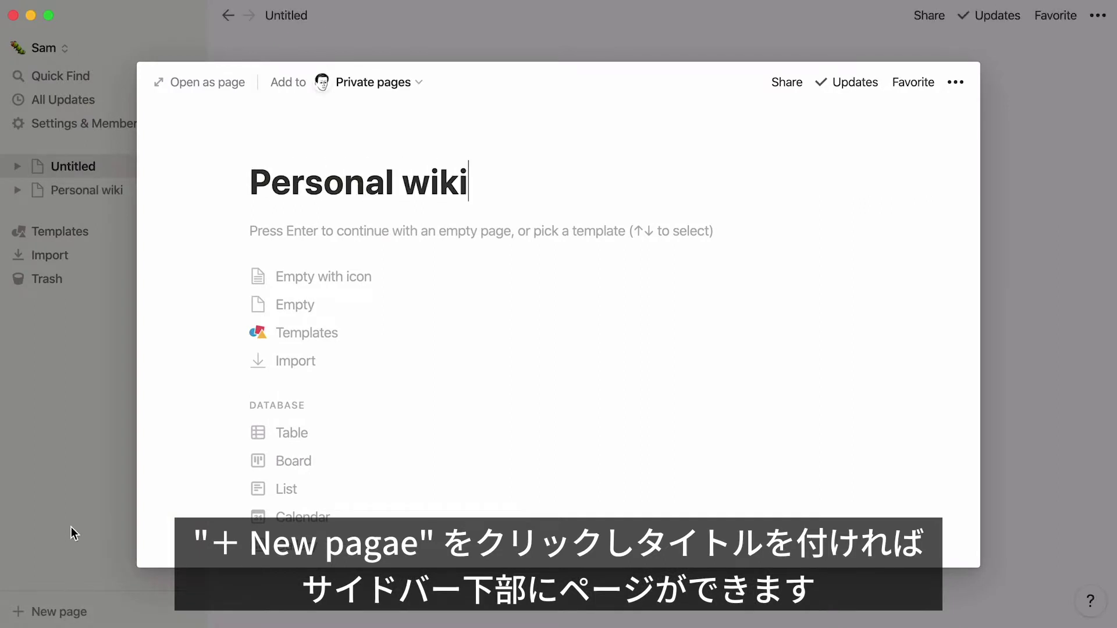
click(89, 194)
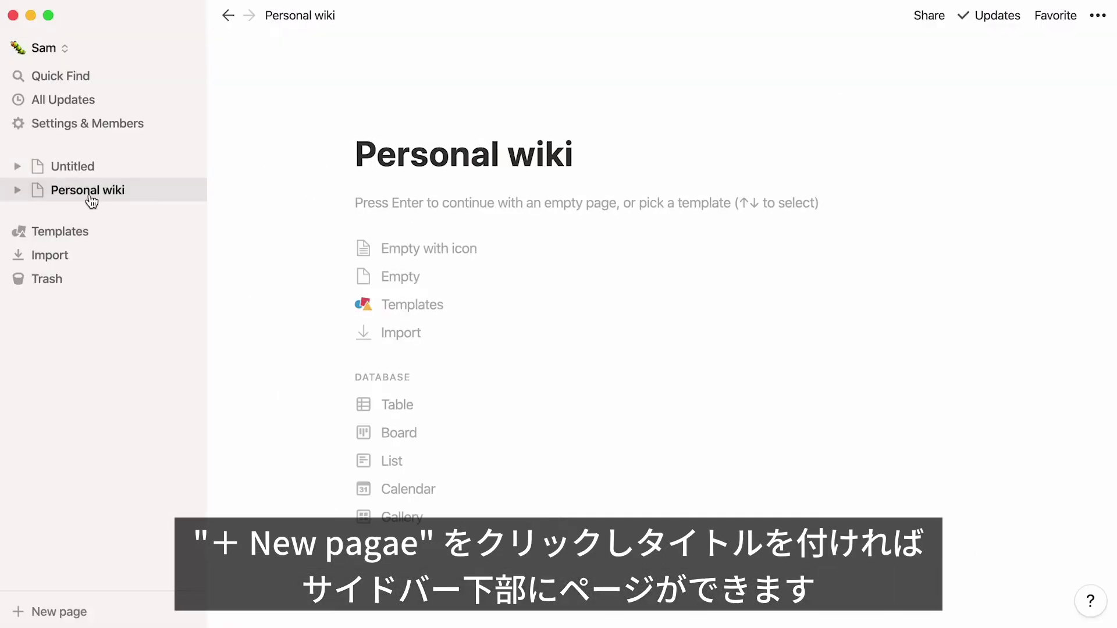
click(165, 166)
click(178, 184)
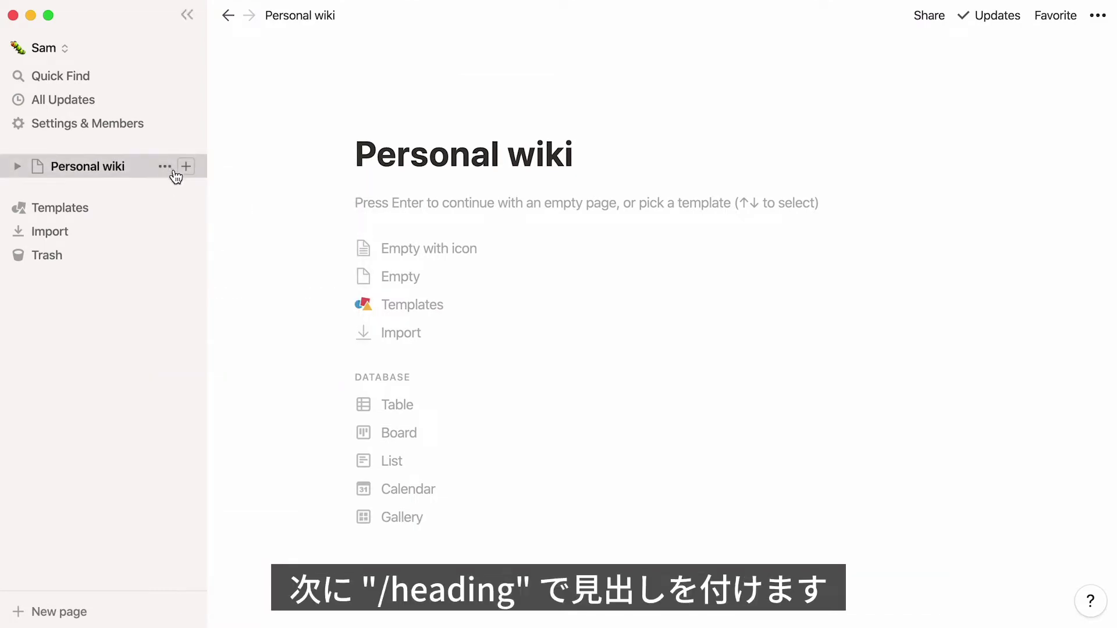
text(/heading)
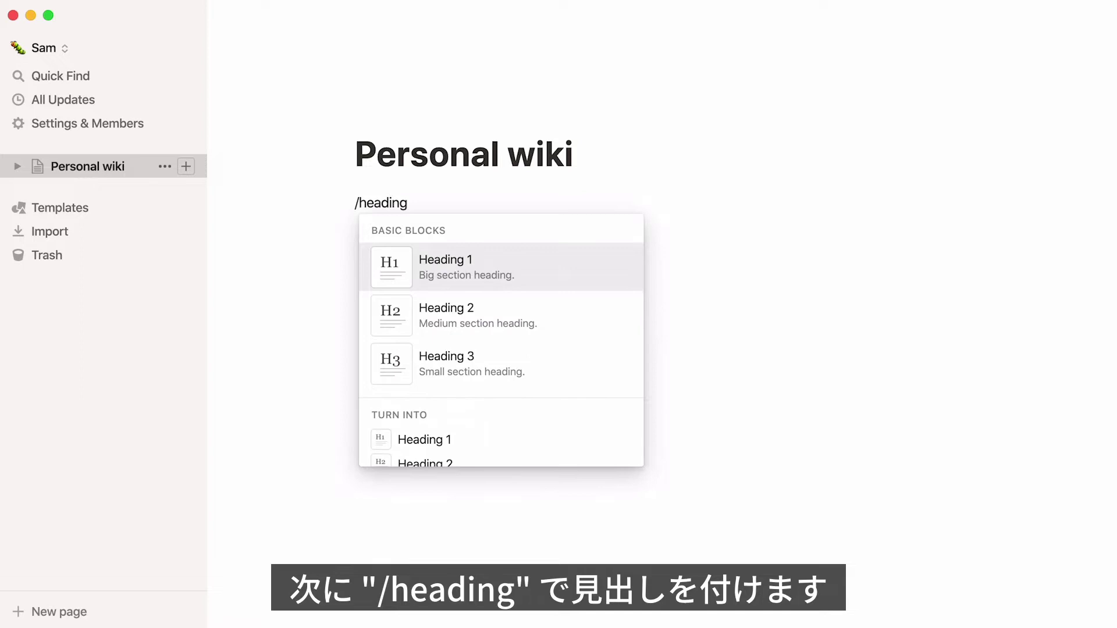
Step: Add Heading 2 blocks for Notes, Work, Life and Planning
key(Down)
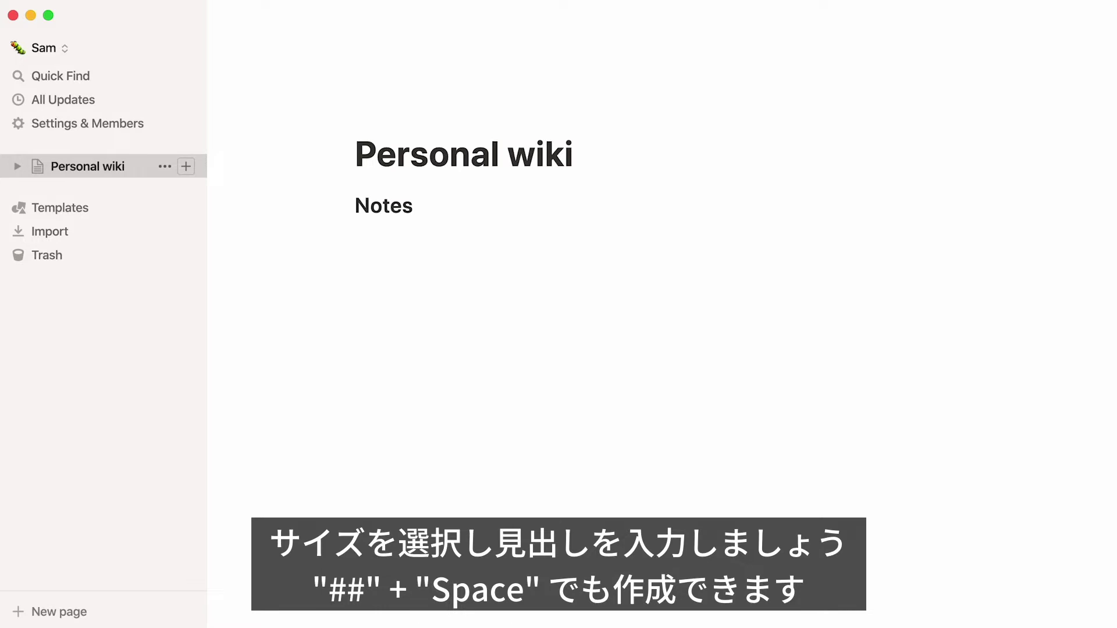
key(Return)
text(##)
key(space)
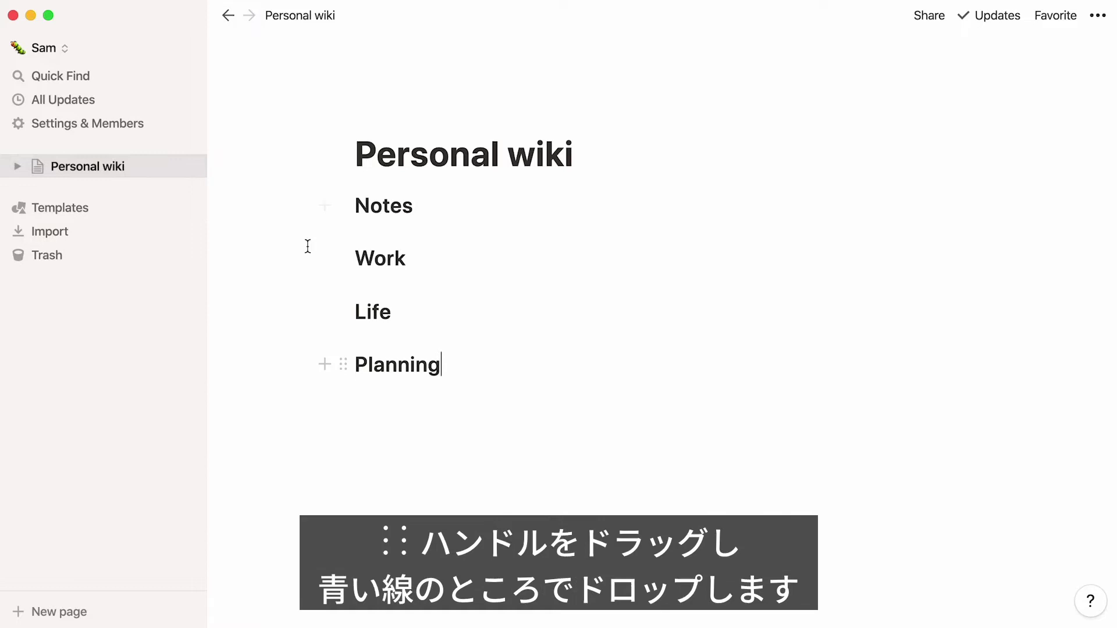
Step: Drag Work, Life and Planning beside Notes into four columns, with an empty block under Planning
drag(340, 258, 986, 201)
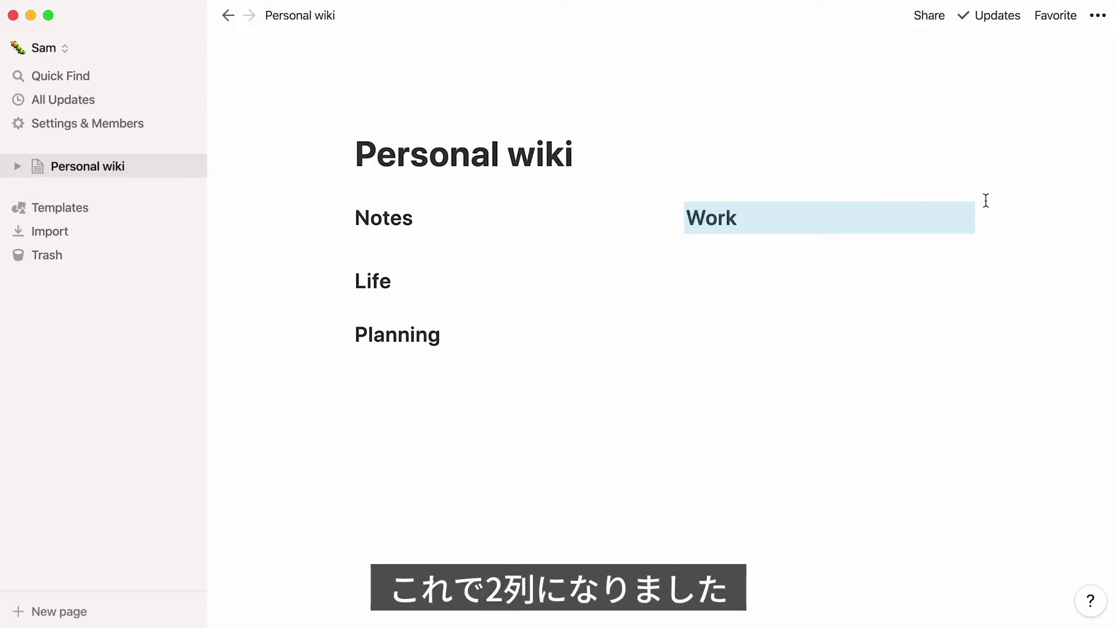
mouse_move(343, 281)
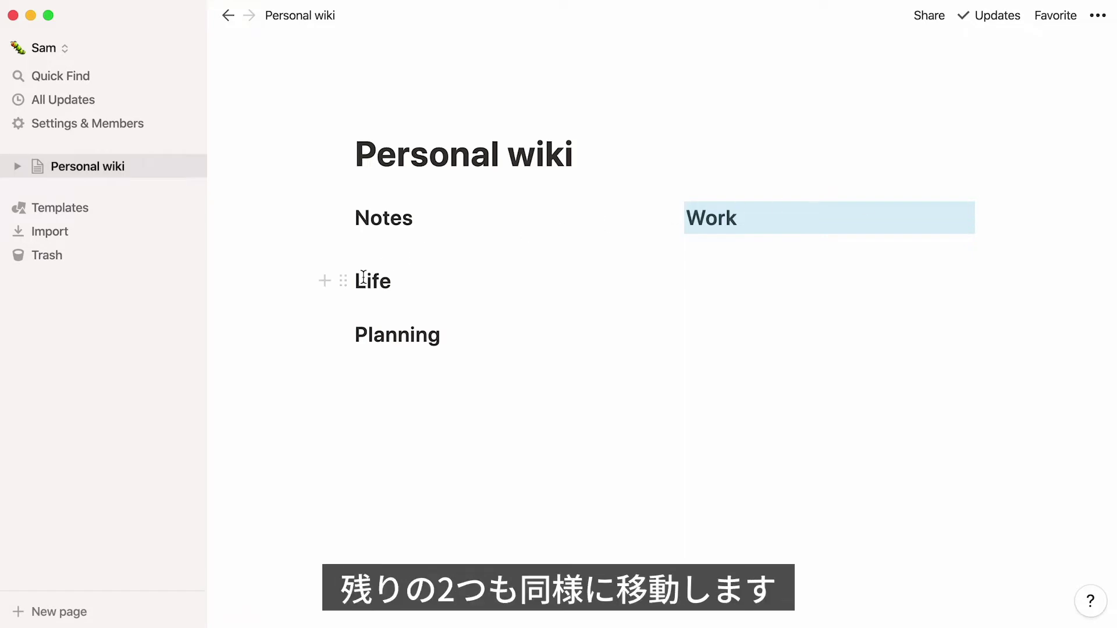
drag(345, 281, 1009, 218)
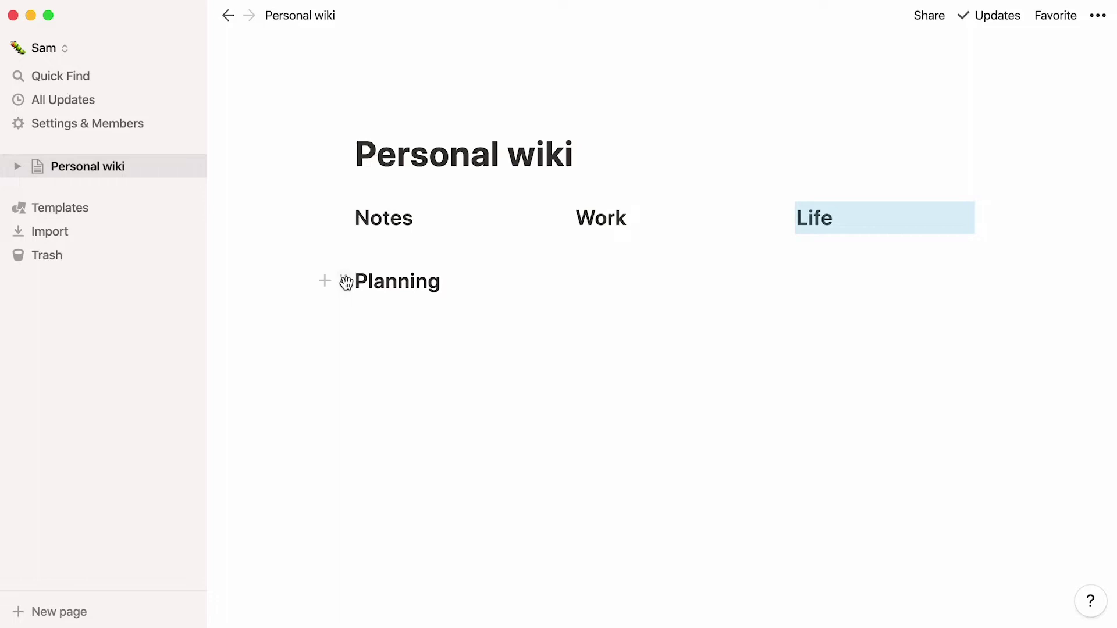
mouse_move(344, 281)
mouse_down()
mouse_move(460, 286)
mouse_move(988, 216)
mouse_up()
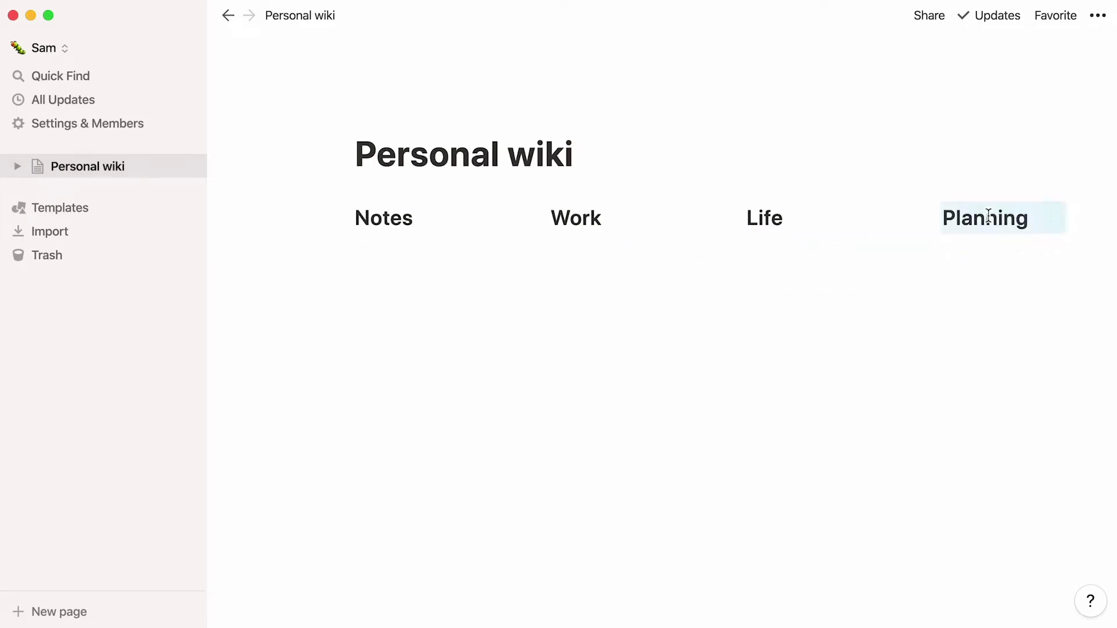
click(988, 217)
key(Return)
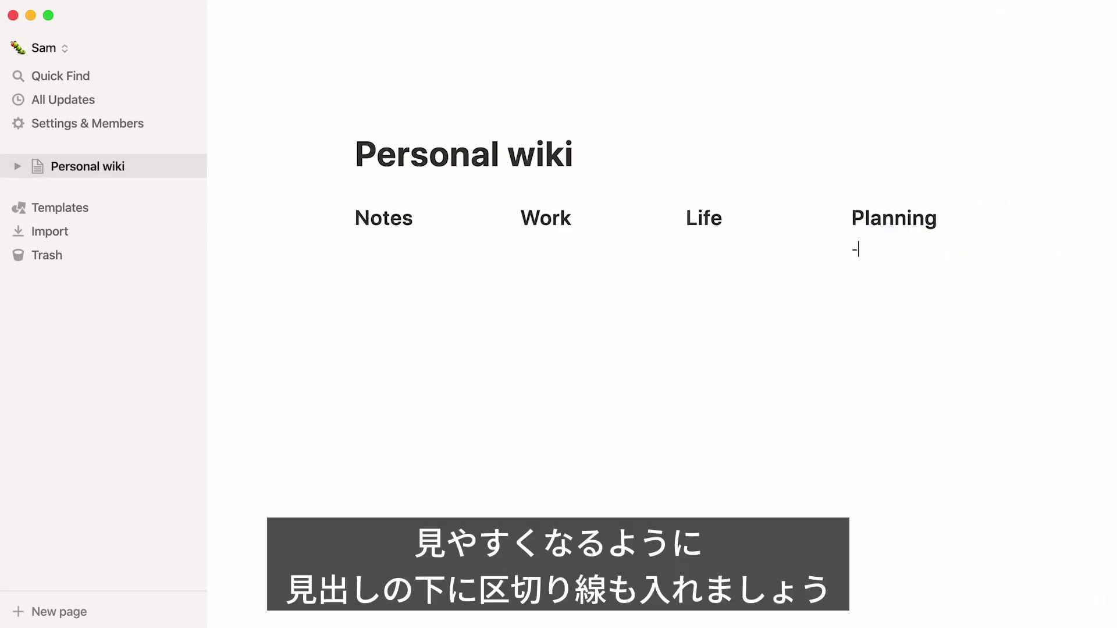
Step: Insert --- dividers beneath the Planning, Life, Work and Notes headings
click(716, 249)
text(---)
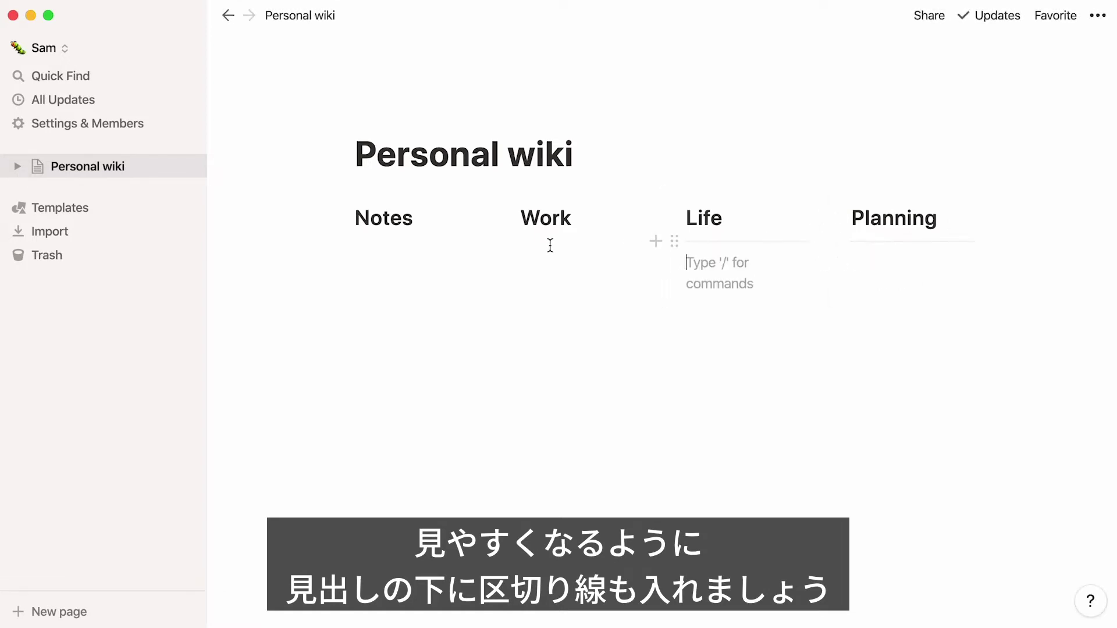
click(527, 249)
text(---)
click(394, 253)
text(-)
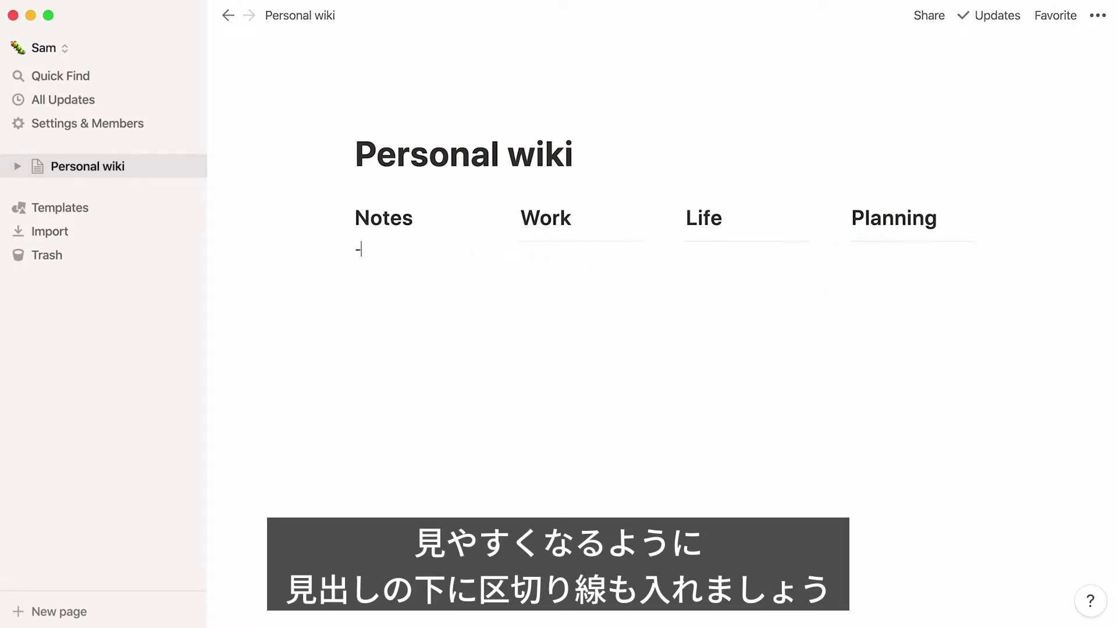
text(--)
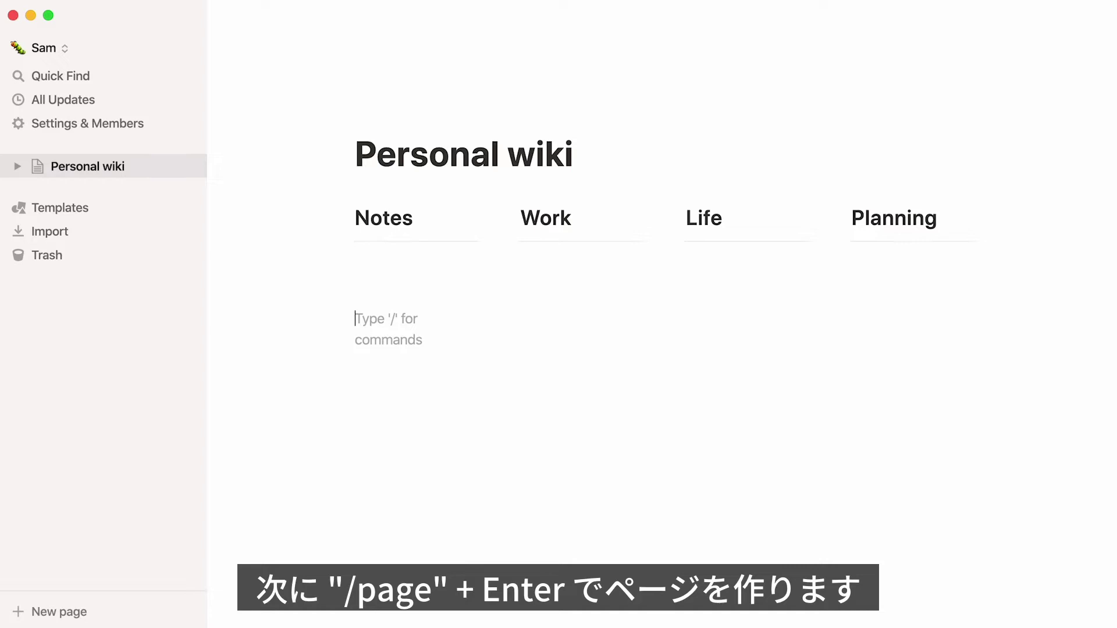
text(/page)
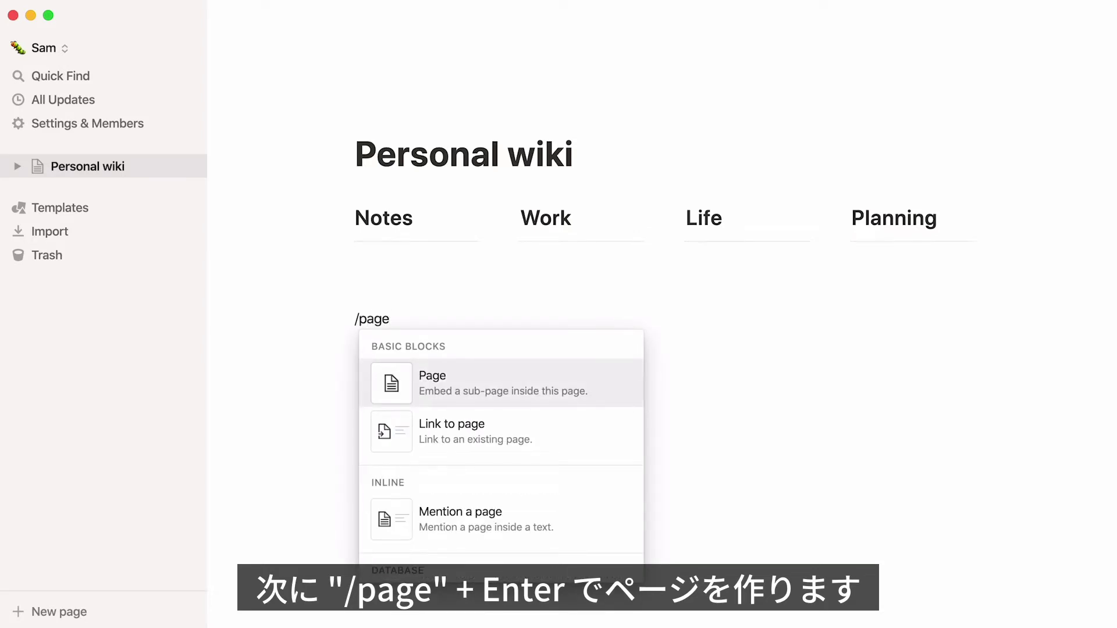
Step: Add an empty Thoughts subpage with a thought-balloon emoji icon, then return to Personal wiki
key(Return)
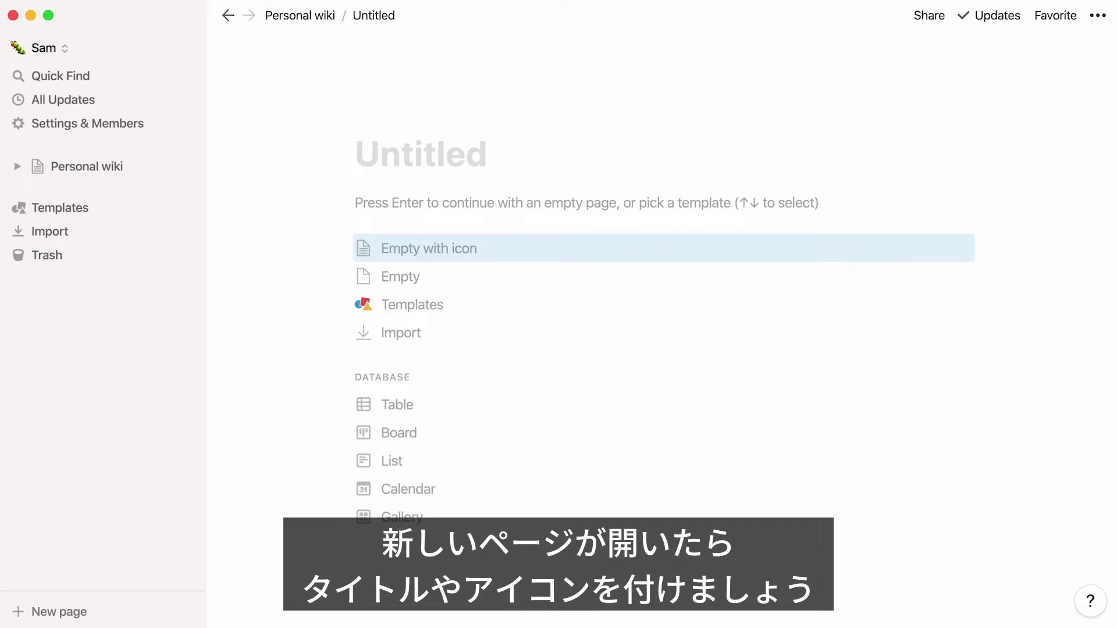
text(Thoughts)
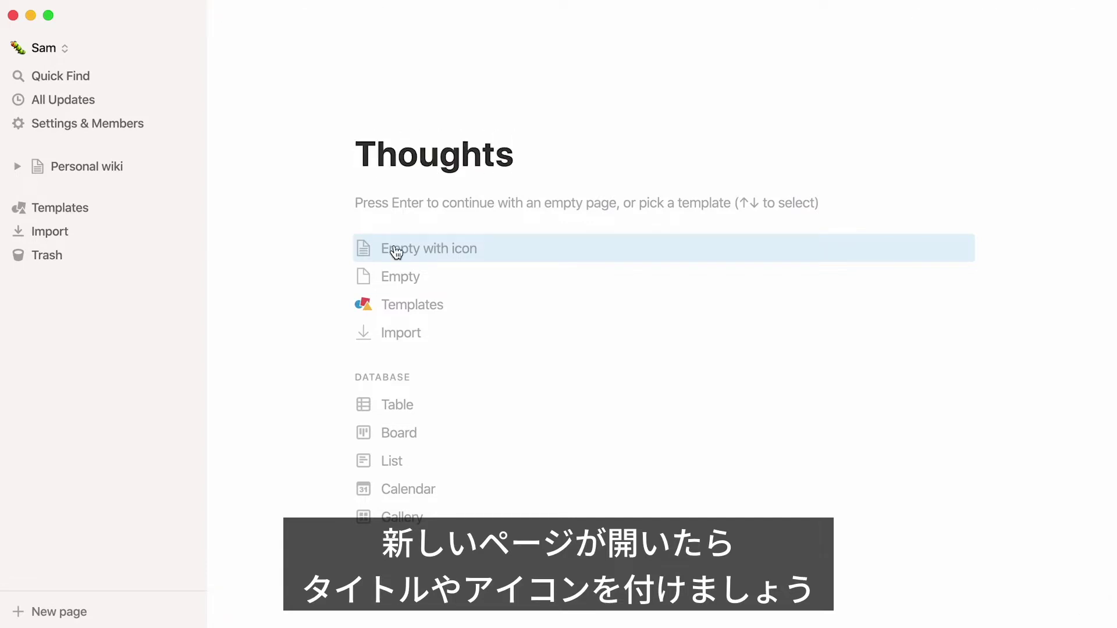
click(396, 253)
click(405, 169)
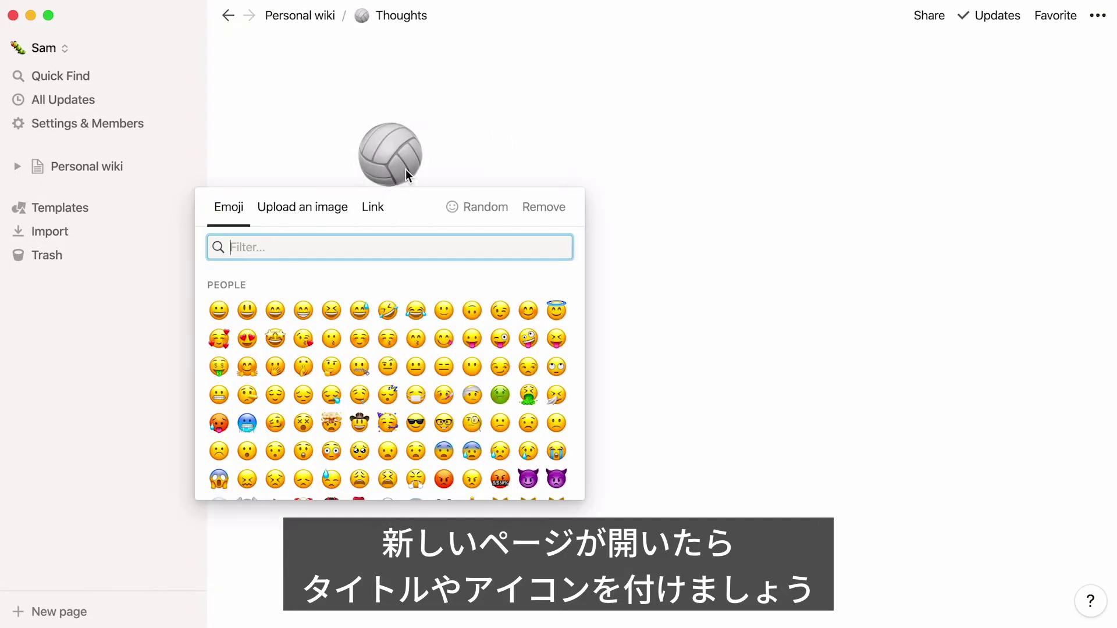
text(cloud)
click(219, 311)
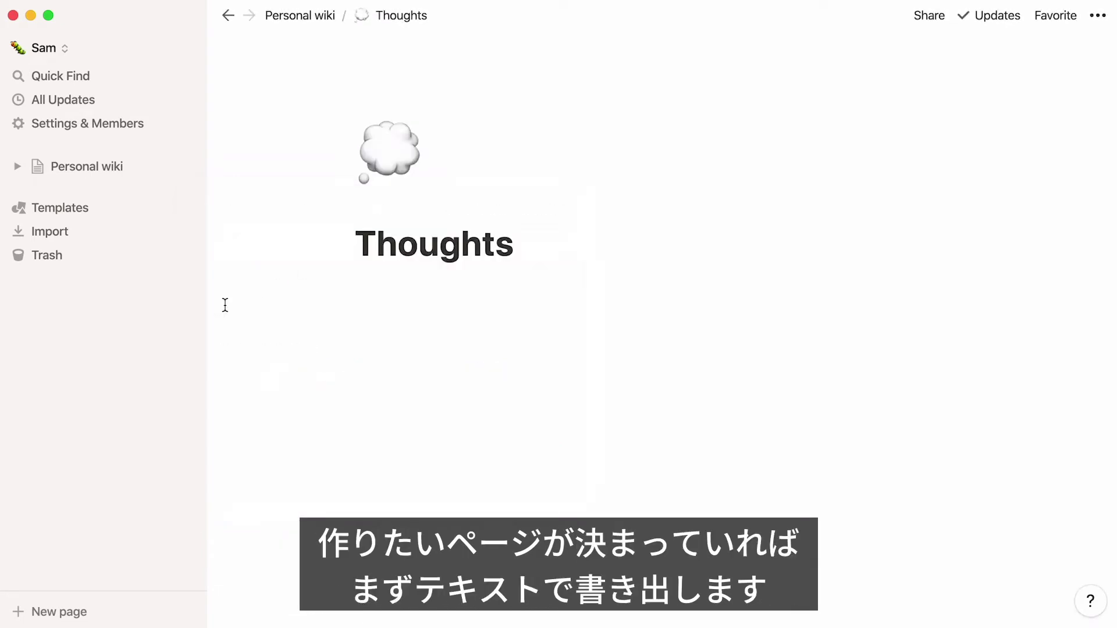
click(145, 170)
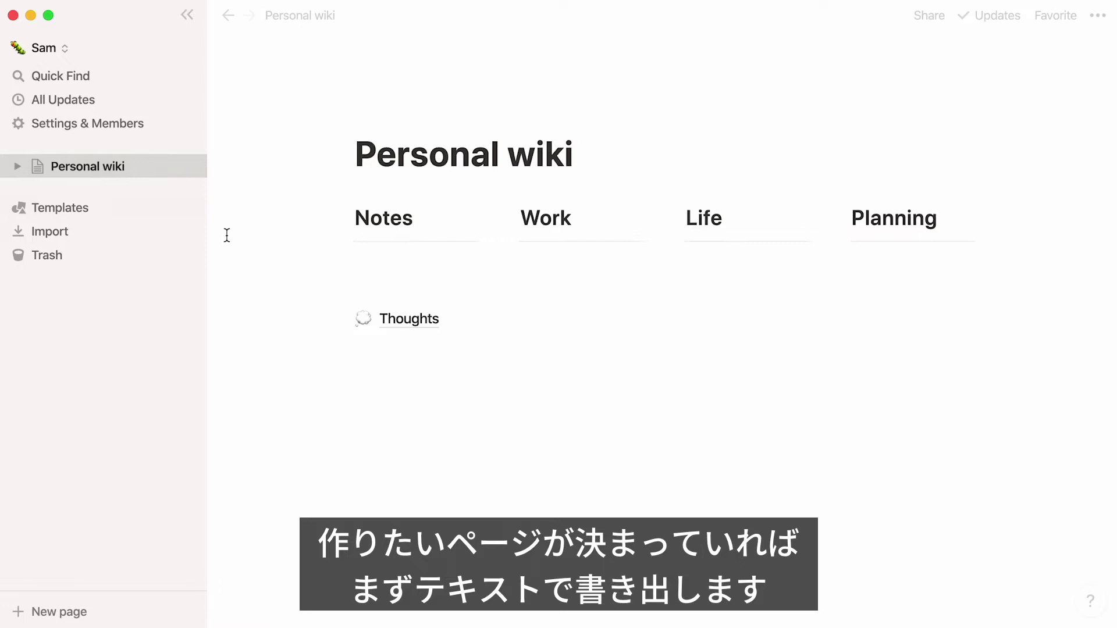
Step: Type the subpage names, Drafts through Budget Planning, on separate lines below Thoughts
click(364, 343)
text(Draft)
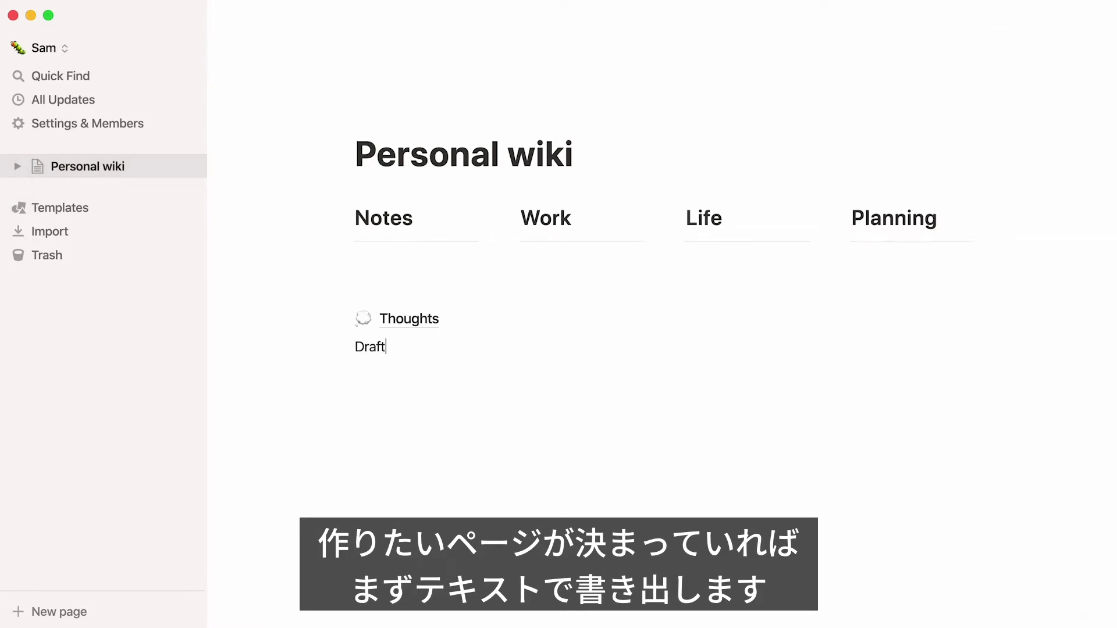
text(s Blog Post Focus Task List Weekly Agenda Clients T)
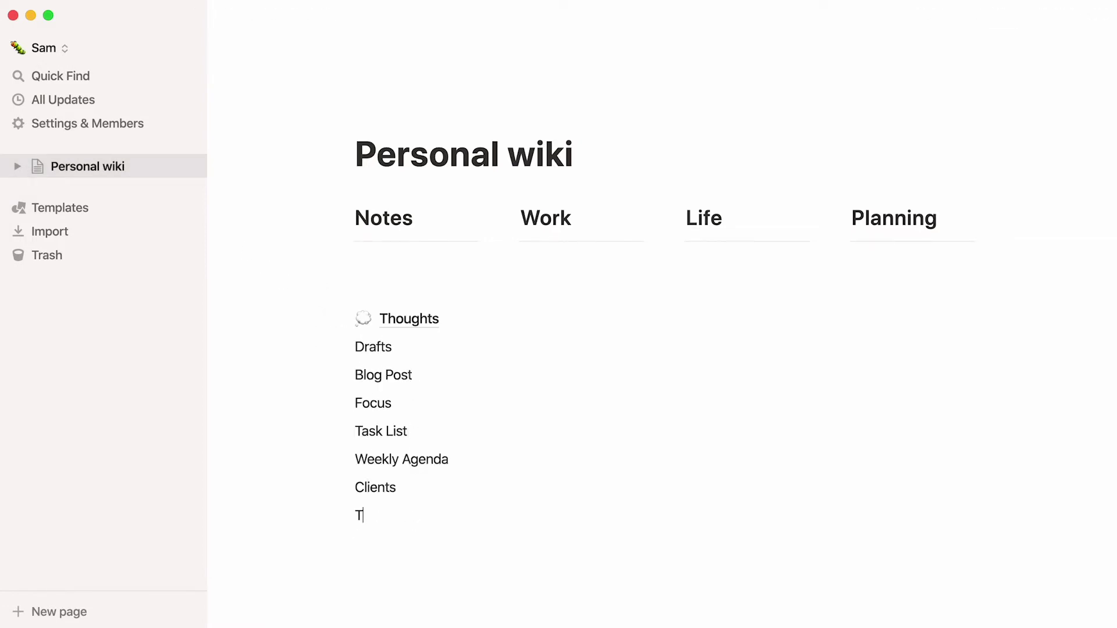
text(ools Reading List Songwriting Plant Tracker Video Games)
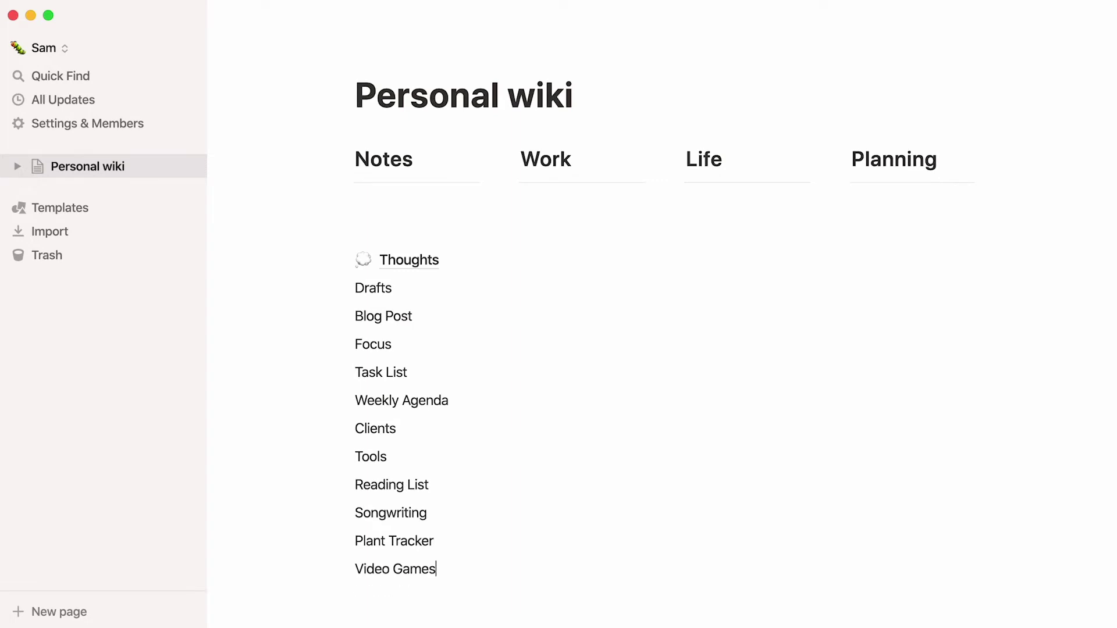
text( Travel Planner Recipes Habits Budget Planning)
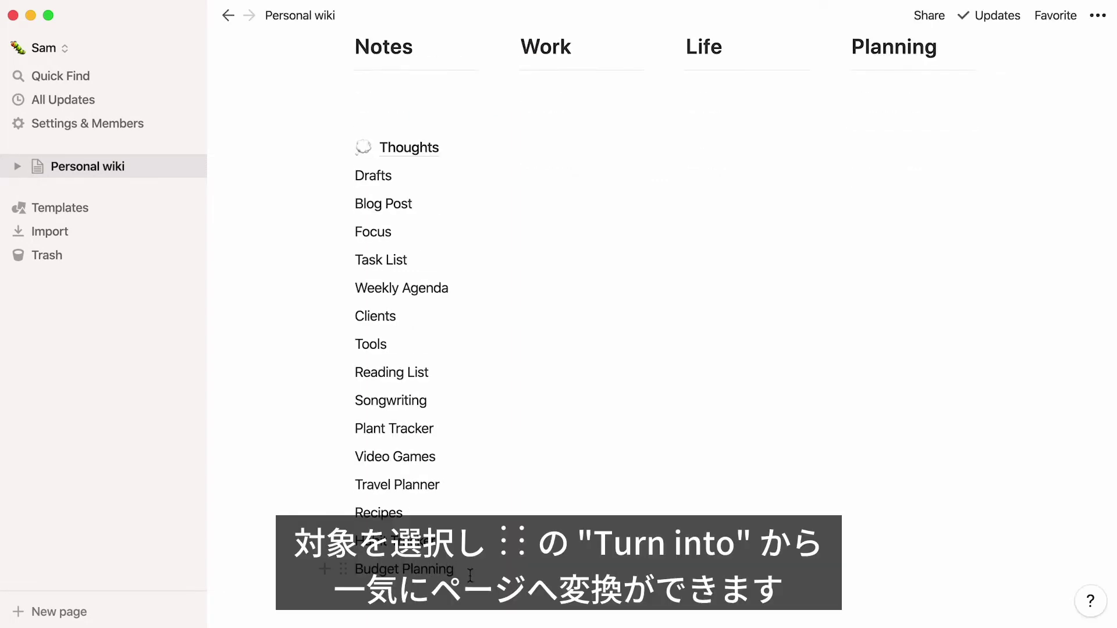
Step: Turn the Drafts through Budget Planning lines into pages
drag(506, 585, 367, 181)
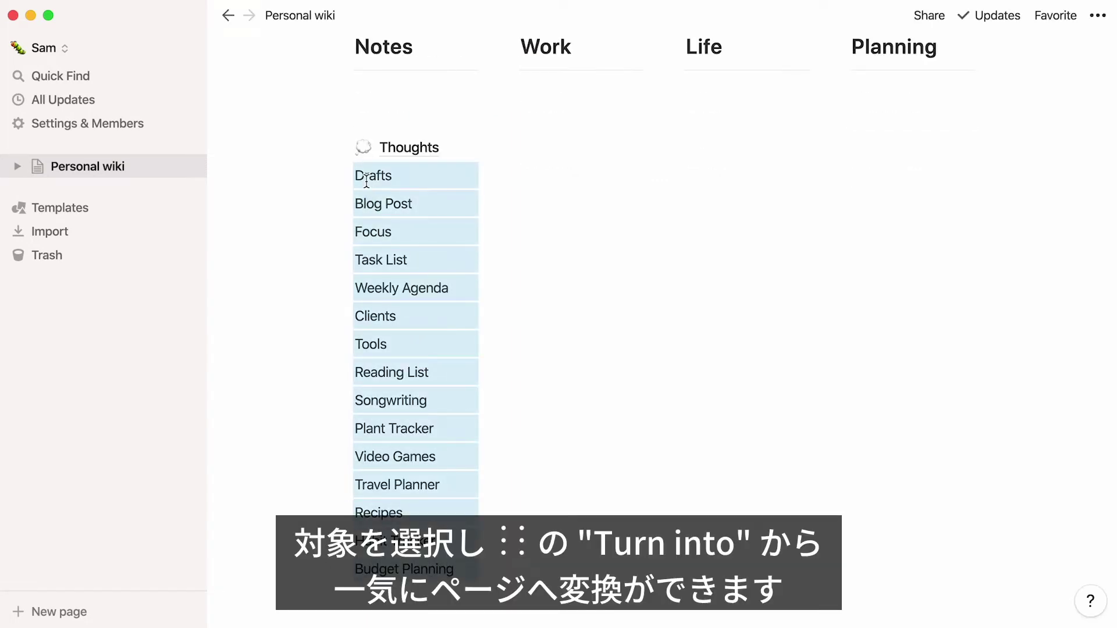
click(345, 180)
mouse_move(240, 162)
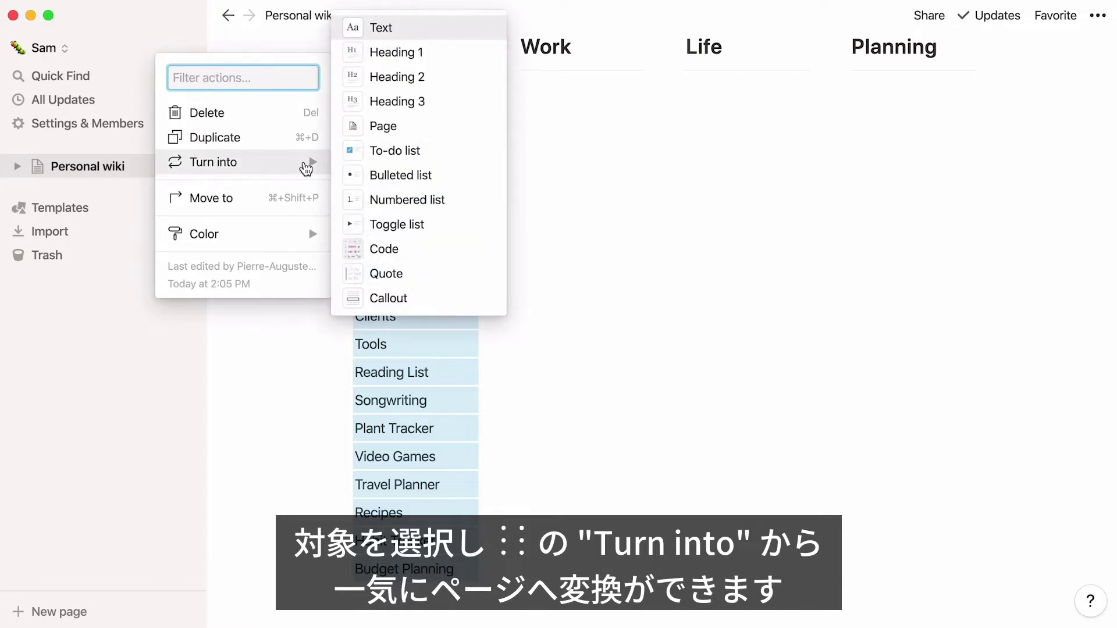
click(370, 126)
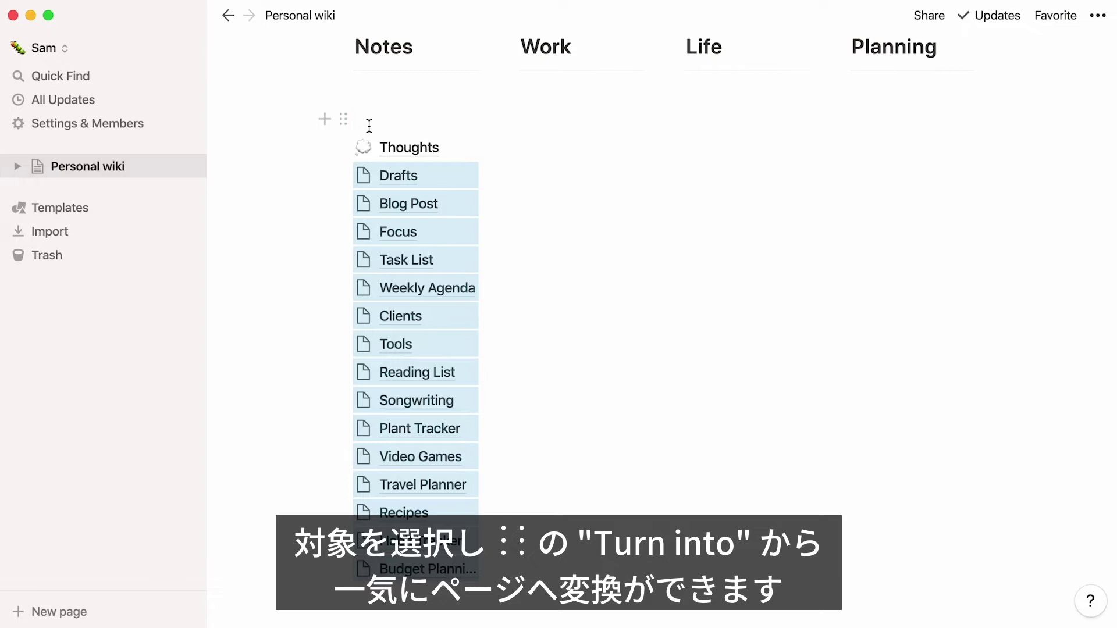
click(523, 568)
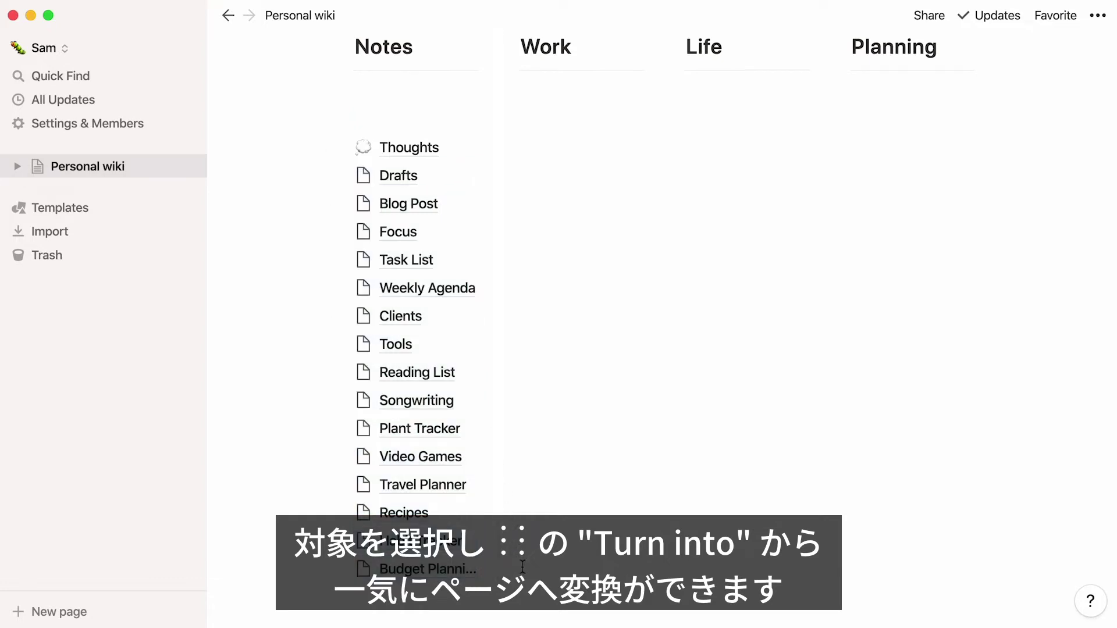
Step: Move Travel Planner–Budget Planning under Planning, Reading List–Video Games under Life, Task List–Tools under Work
drag(522, 567, 395, 487)
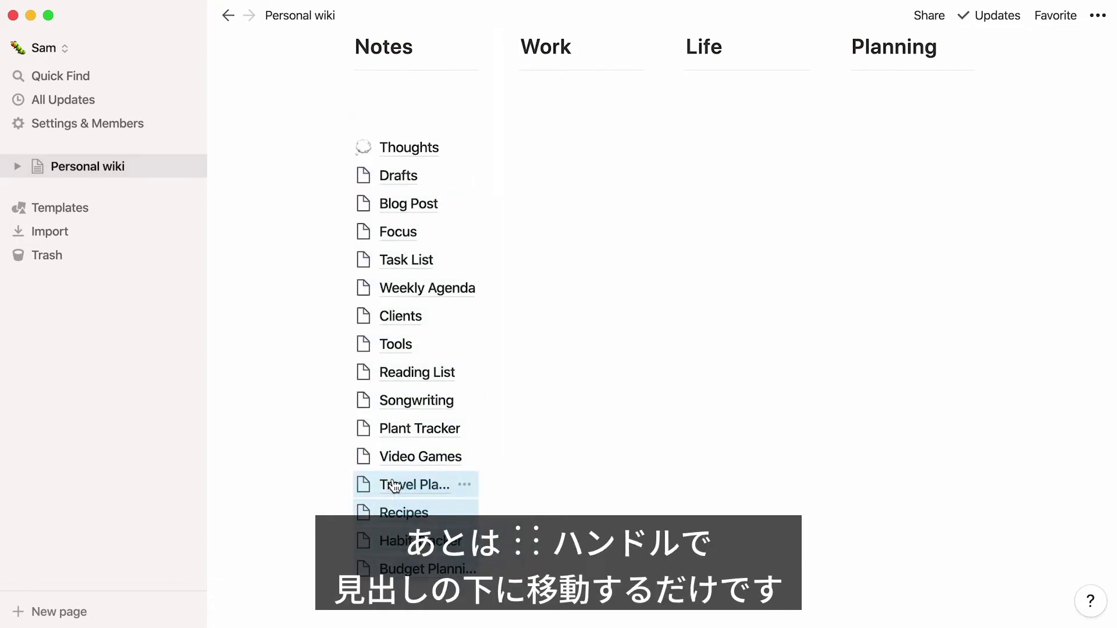
mouse_move(342, 484)
mouse_down()
mouse_move(478, 428)
mouse_move(907, 168)
mouse_up()
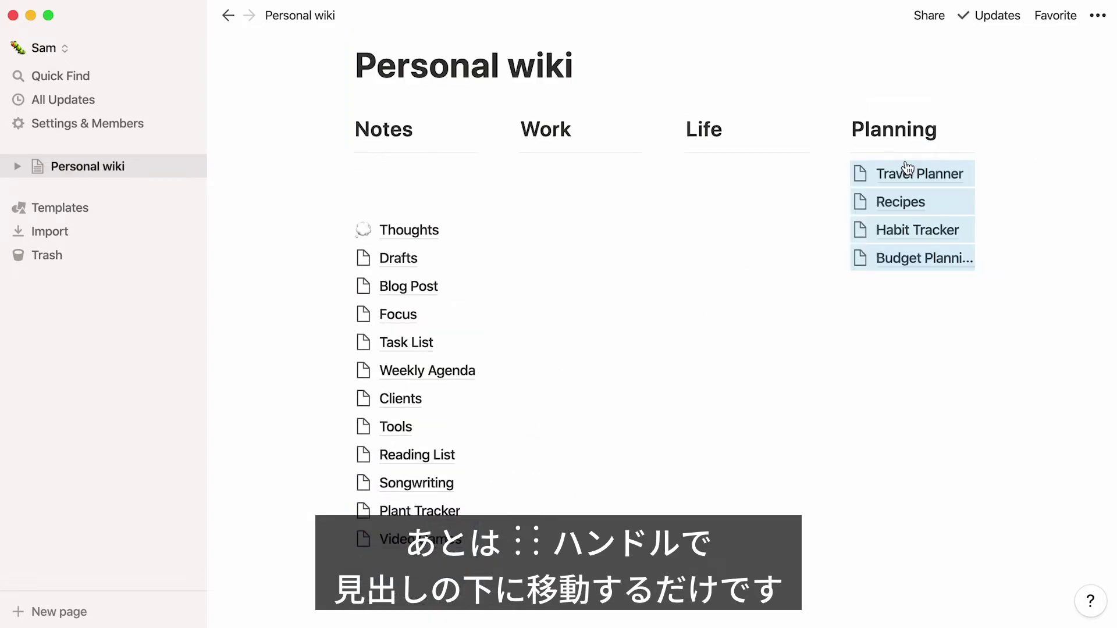
drag(489, 553, 410, 455)
drag(336, 455, 707, 175)
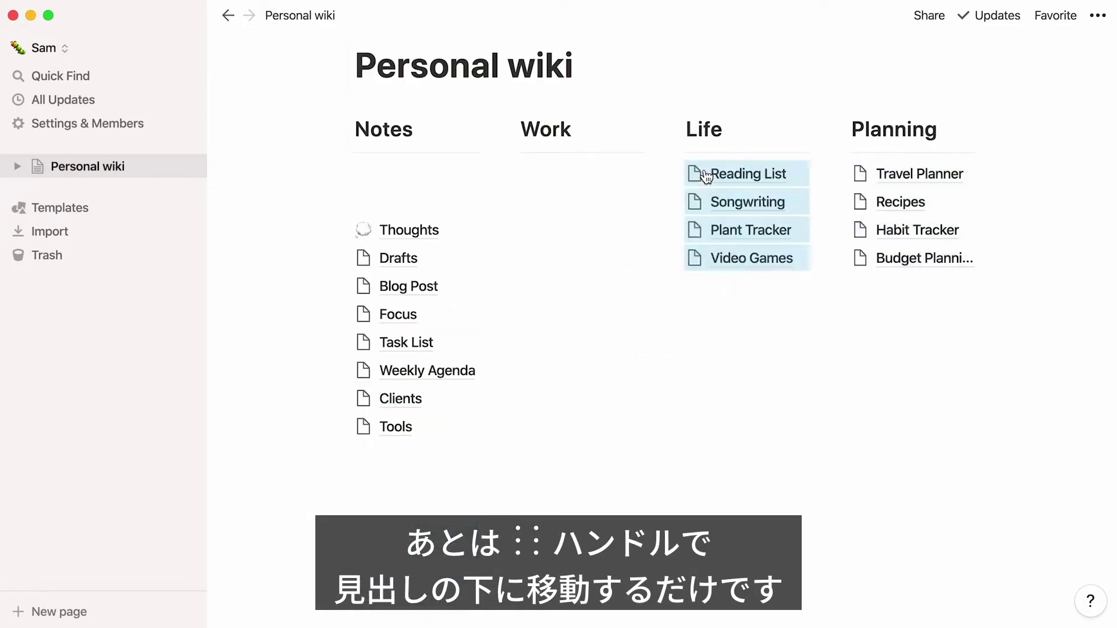
drag(392, 452, 420, 327)
drag(344, 346, 558, 172)
Step: Place Thoughts through Focus directly under Notes, with Thoughts below Drafts
drag(422, 415, 424, 317)
drag(341, 321, 360, 258)
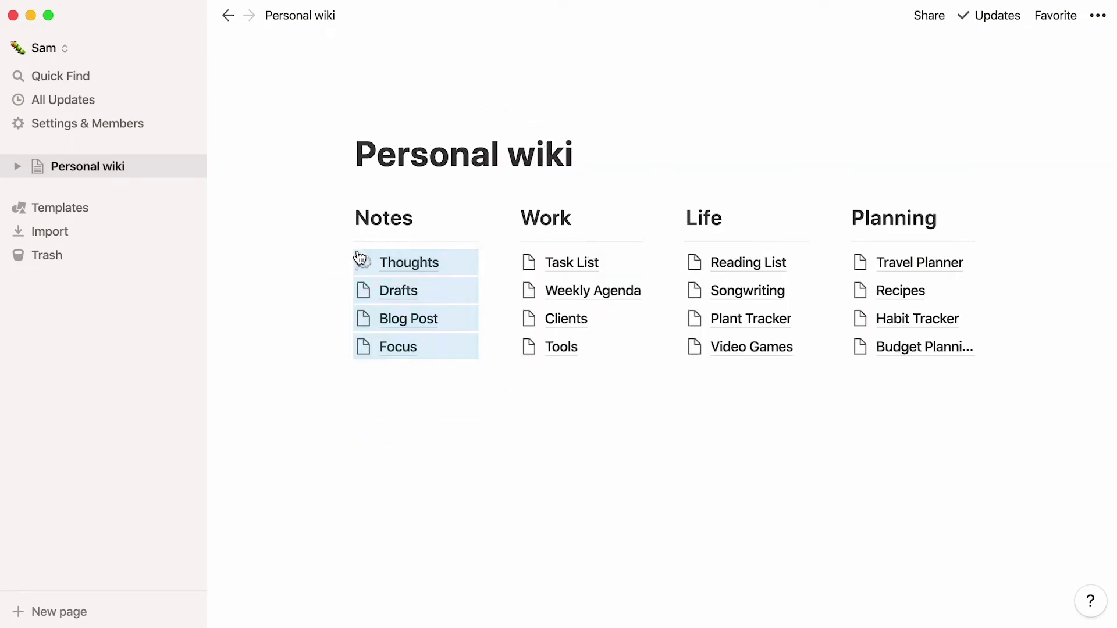
click(272, 291)
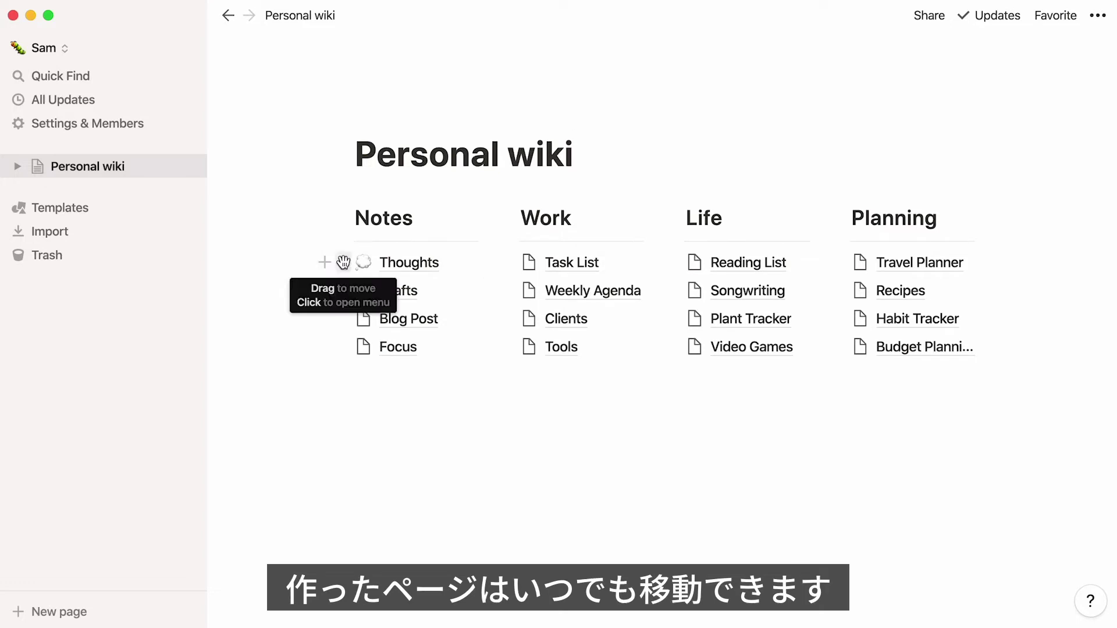
drag(338, 264, 343, 289)
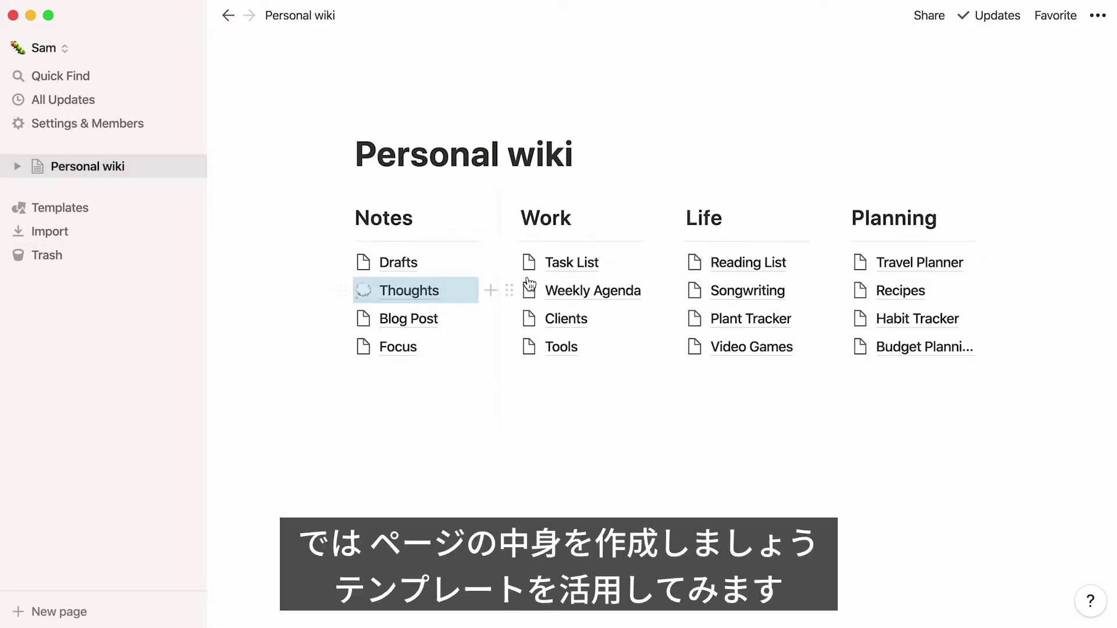
Step: Apply the Personal category's Reading List template to the Reading List subpage
click(712, 262)
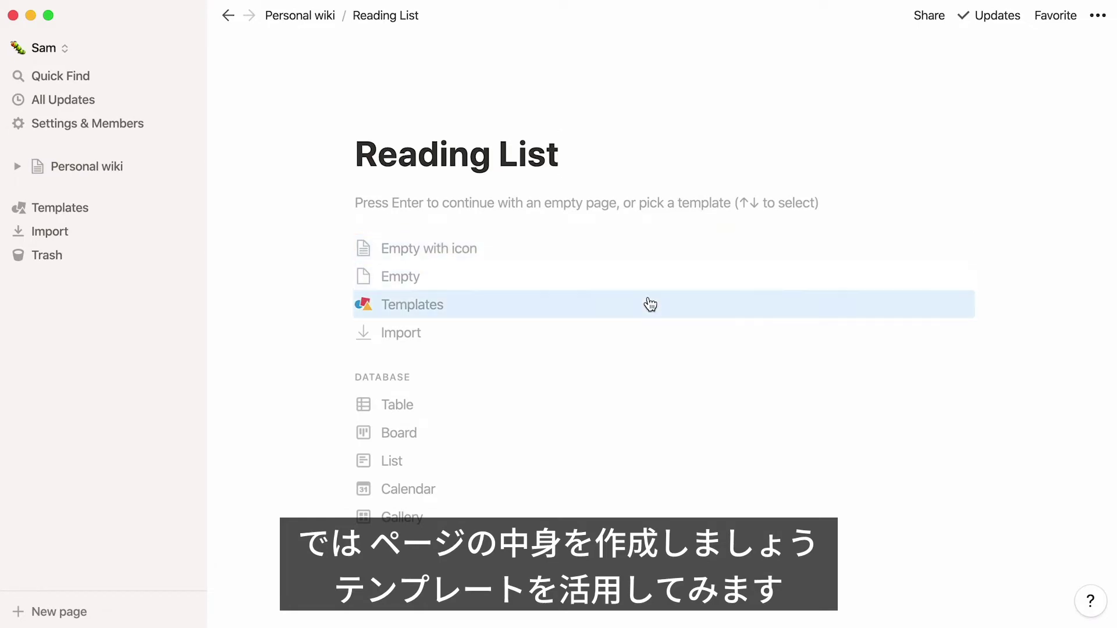
click(648, 303)
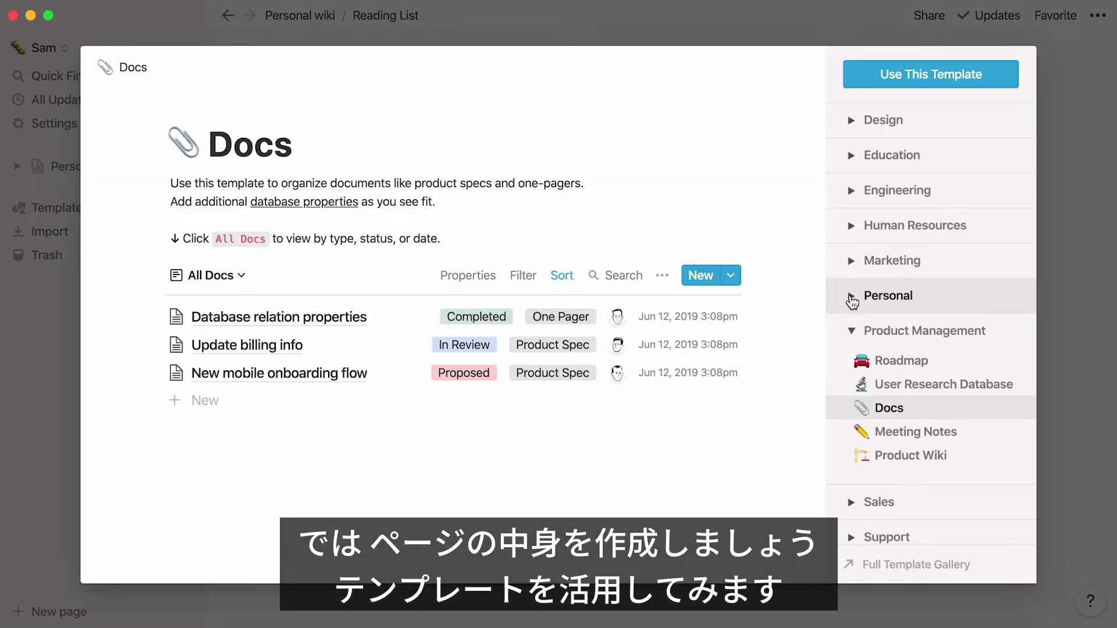
click(852, 295)
click(907, 350)
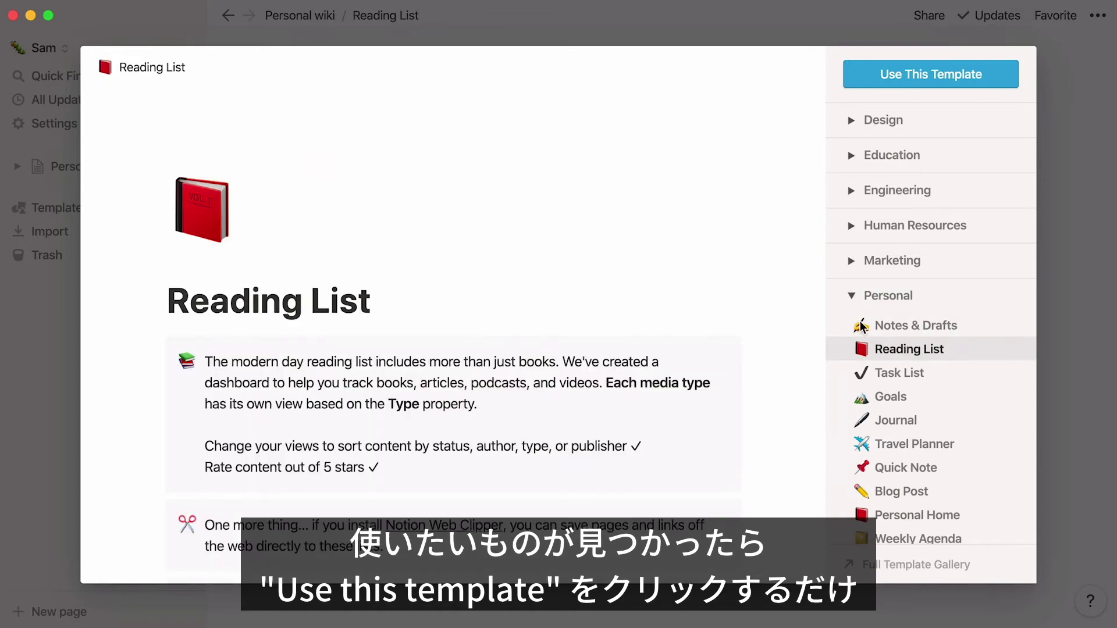
click(993, 87)
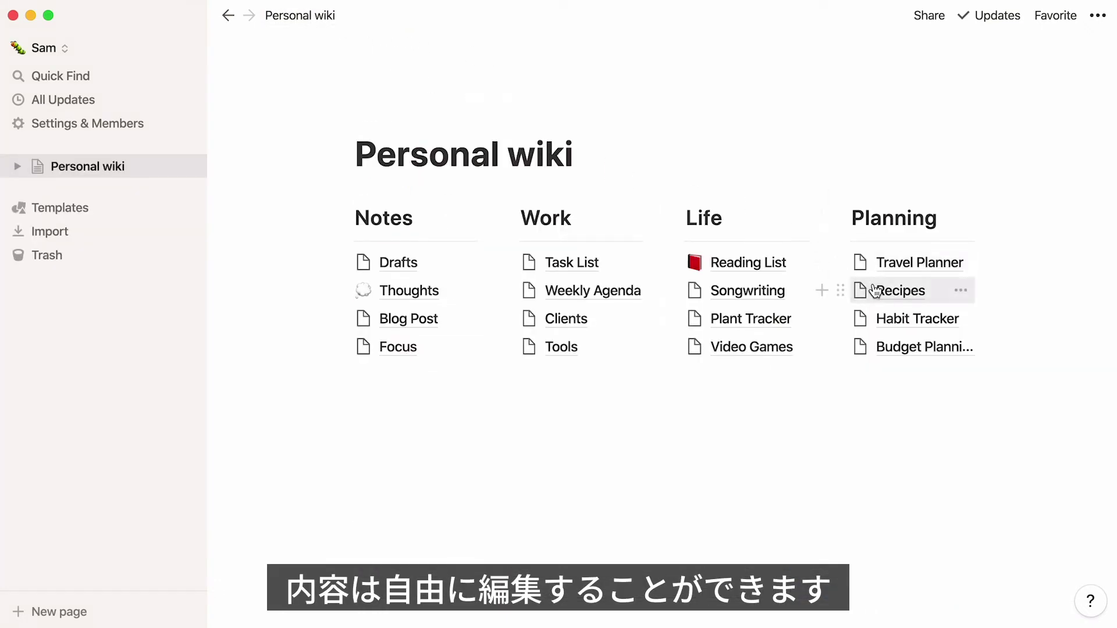
Step: Open the Recipes subpage with its recipe template, then dismiss the template gallery
click(883, 290)
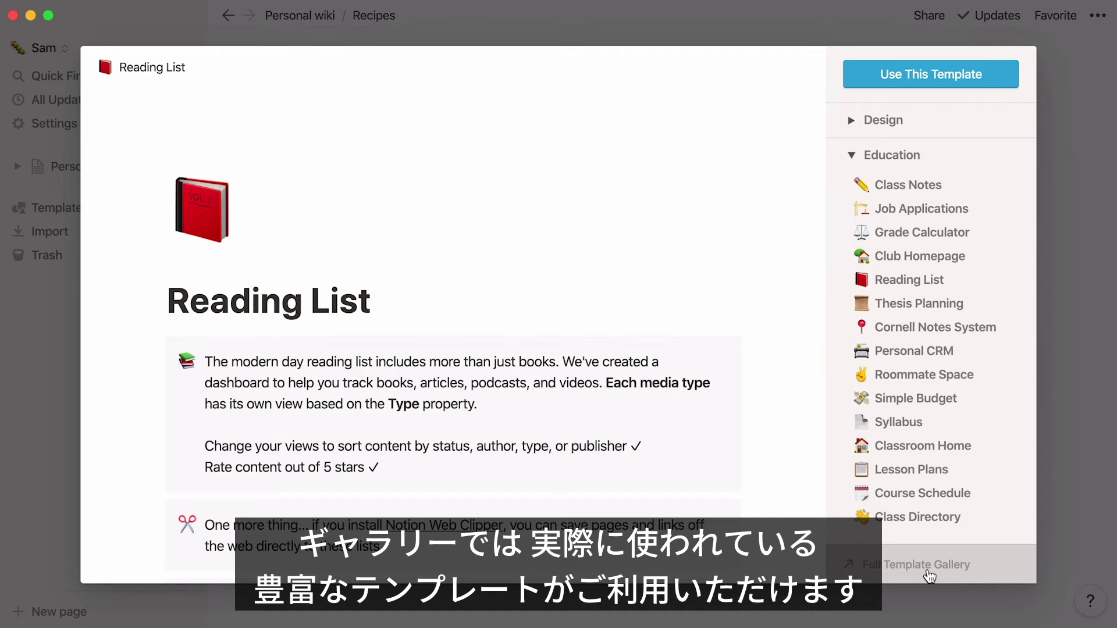
click(1095, 466)
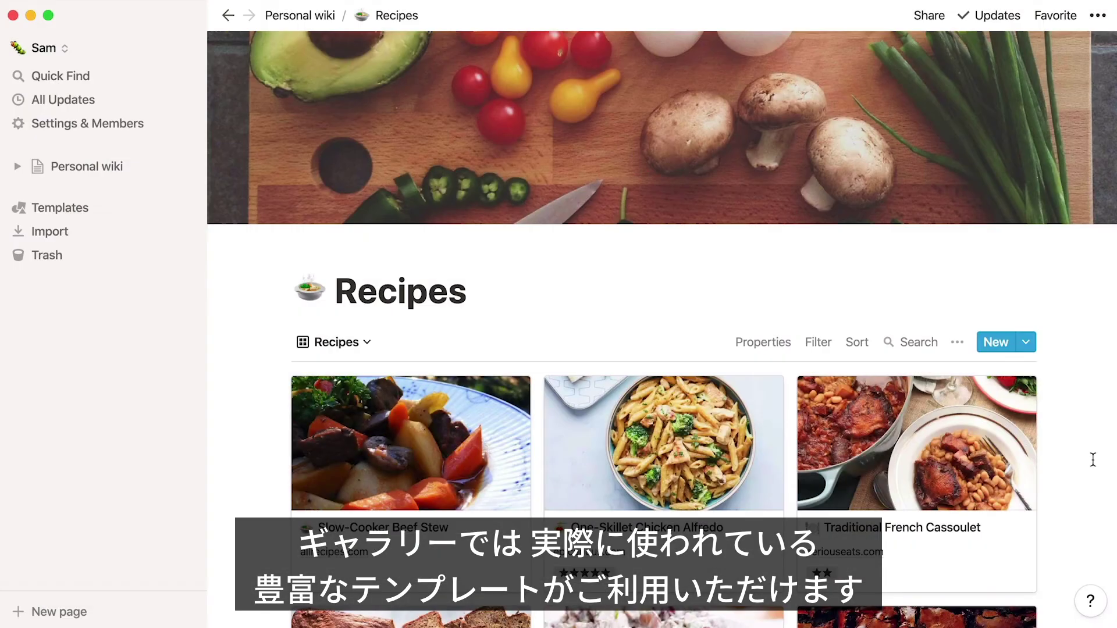
Step: Return to Personal wiki, list its subpages in the sidebar, and open Drafts
click(312, 23)
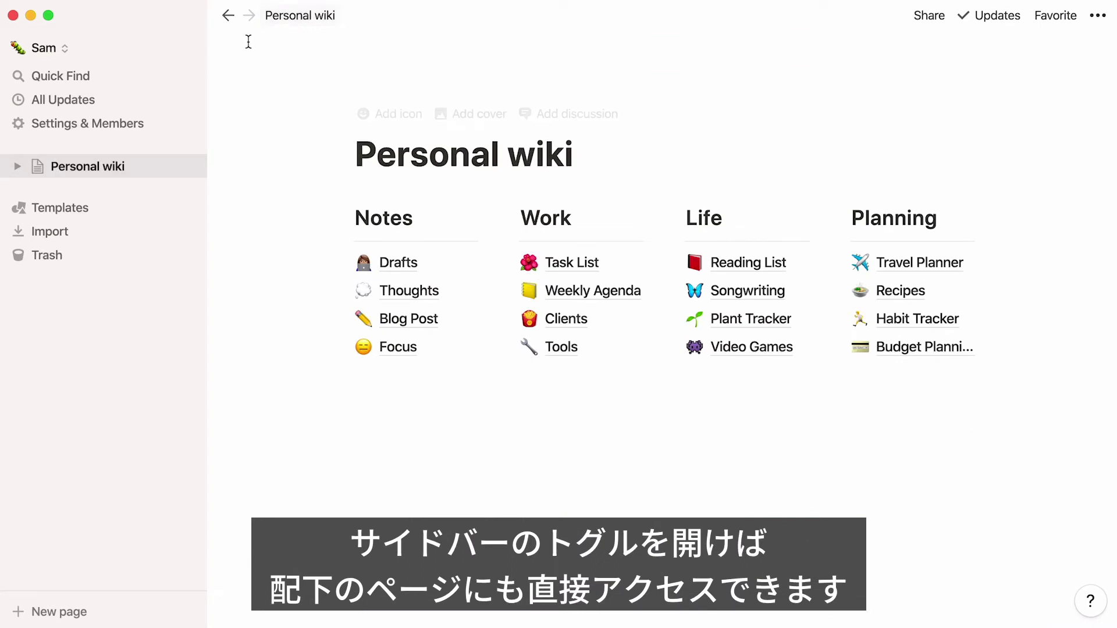
click(18, 166)
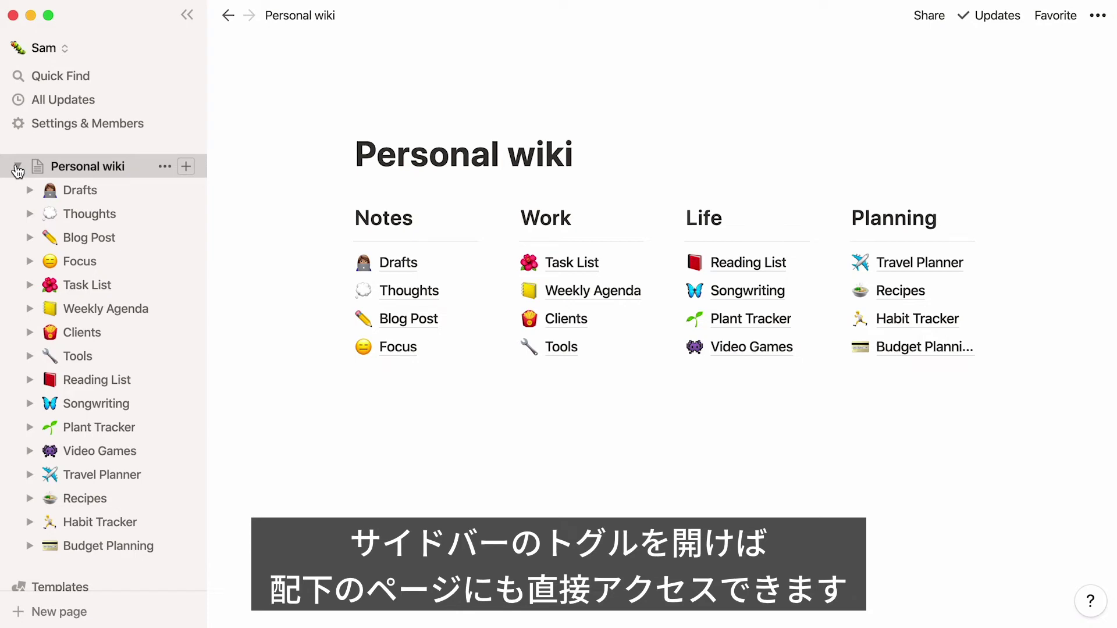
click(102, 197)
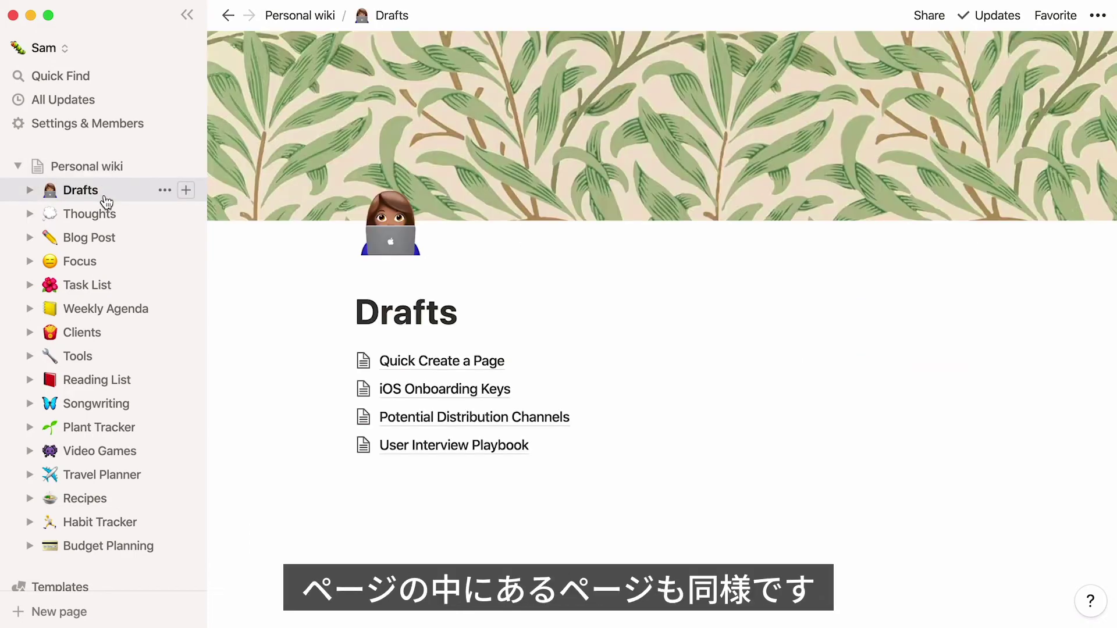
Step: View the Quick Create a Page draft, then fold Drafts and reopen Personal wiki
click(31, 190)
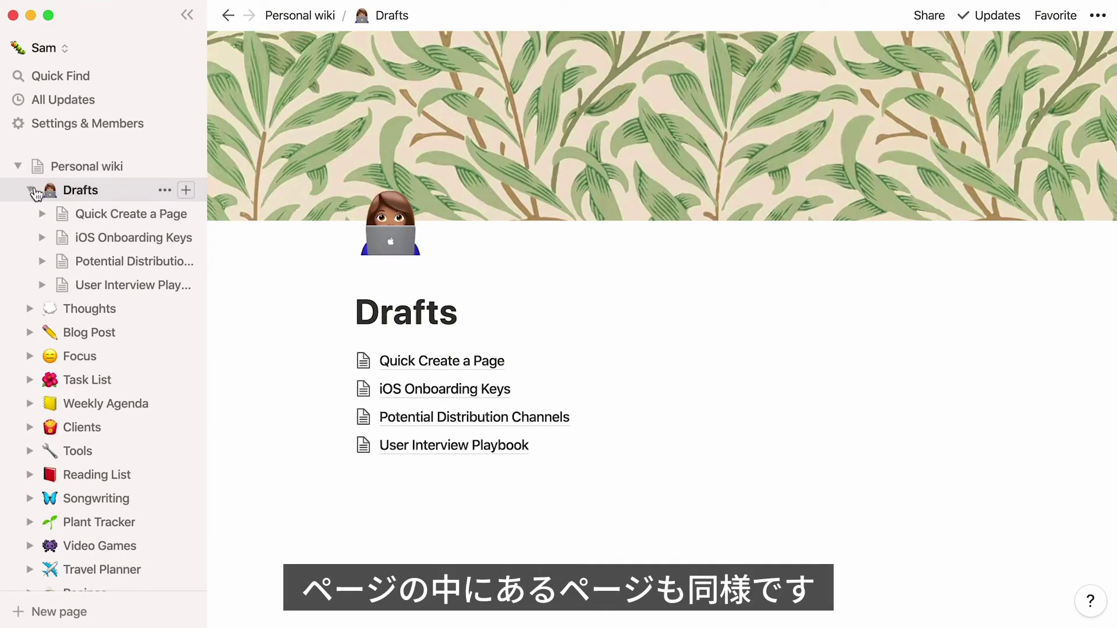
click(84, 216)
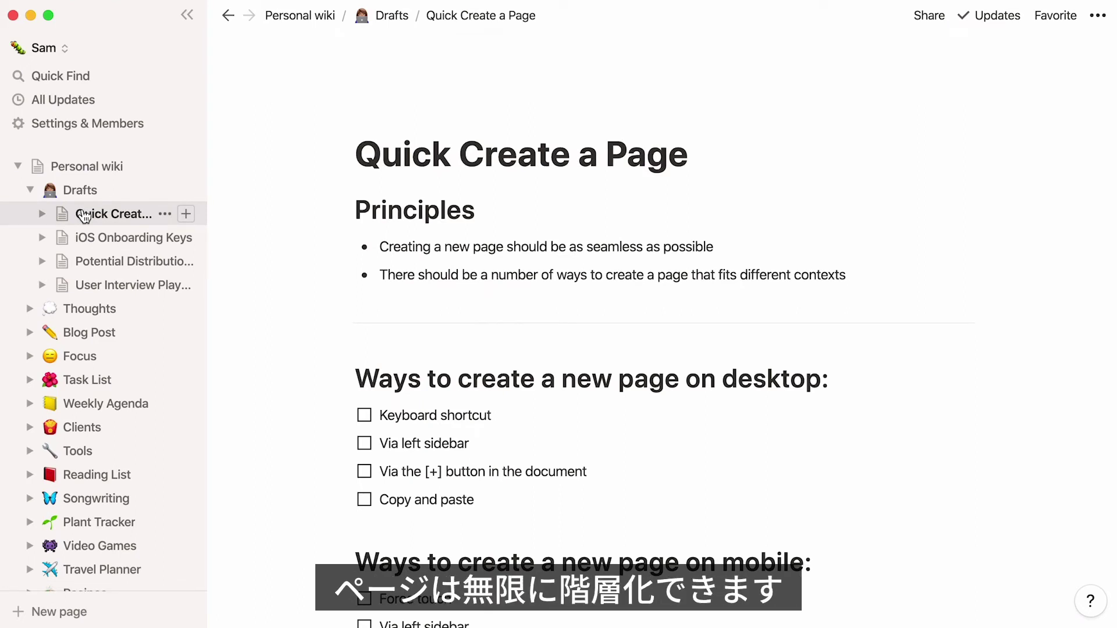
click(31, 191)
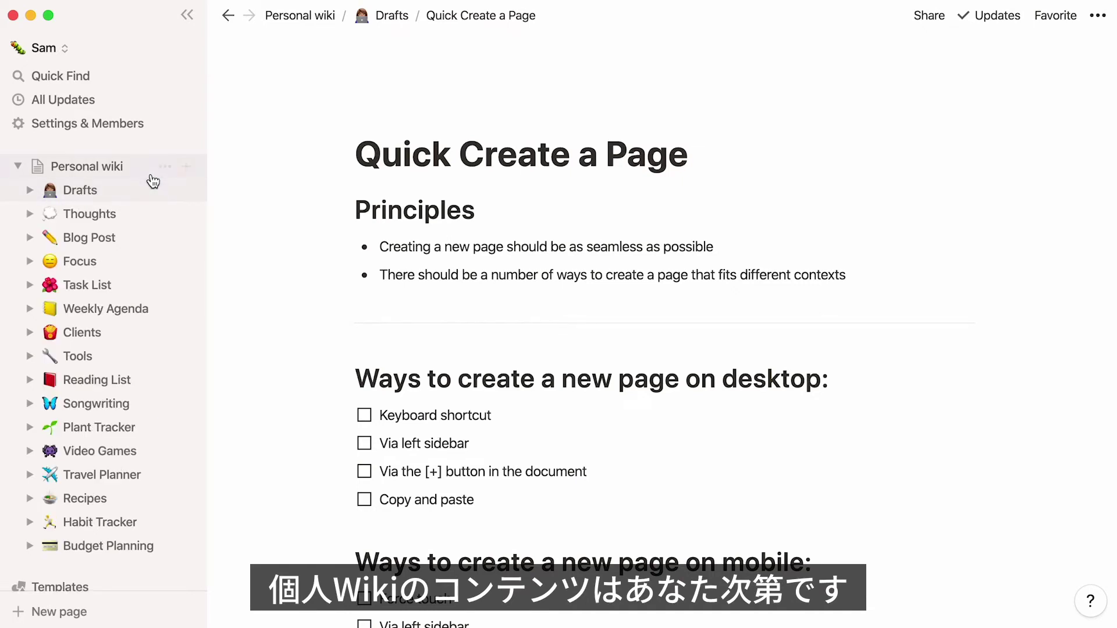
click(147, 176)
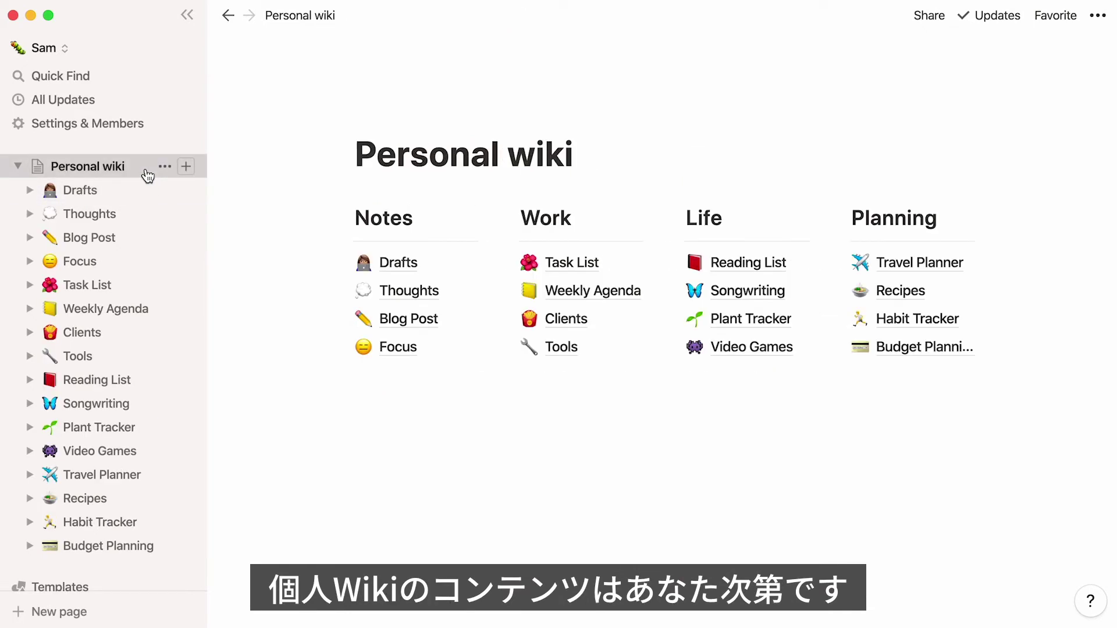
click(153, 525)
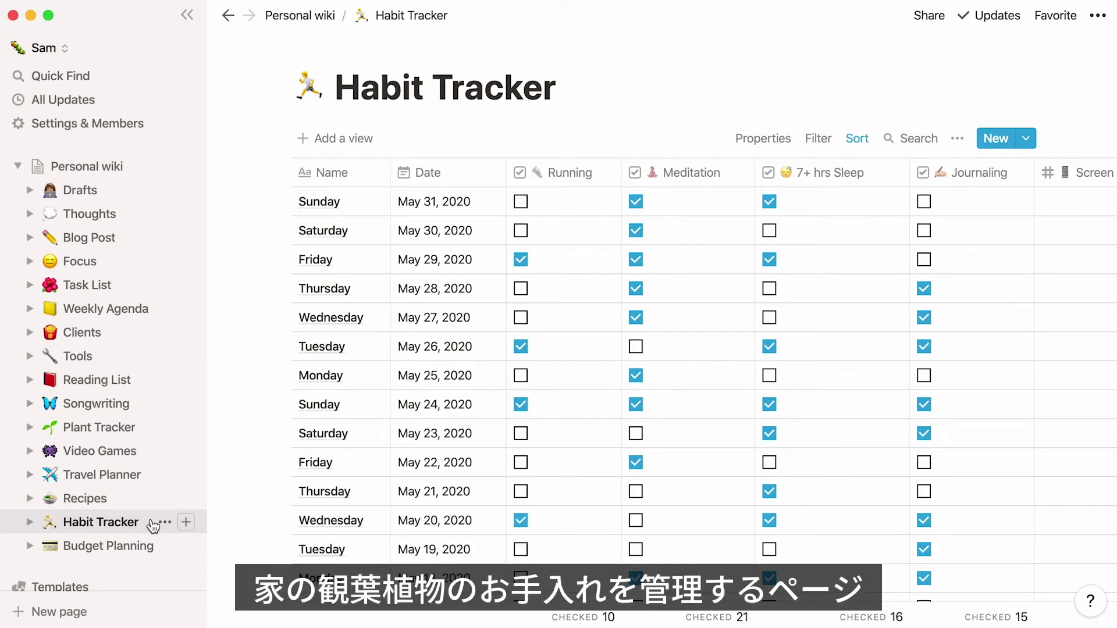
click(144, 430)
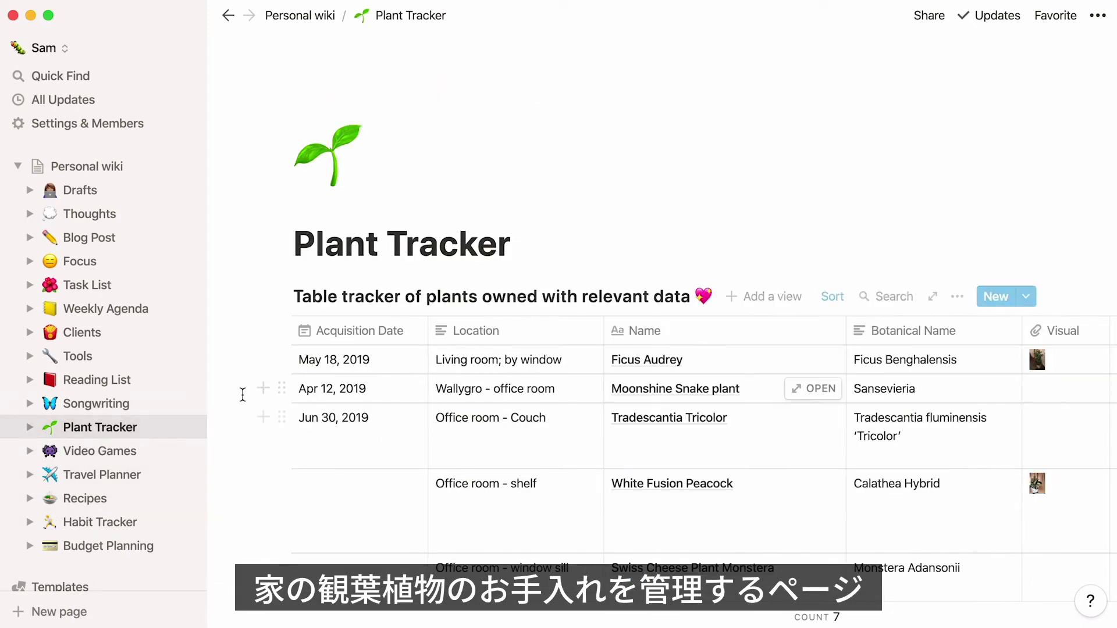
scroll(243, 395, down, 2)
scroll(243, 395, down, 3)
scroll(242, 395, down, 3)
scroll(243, 394, down, 3)
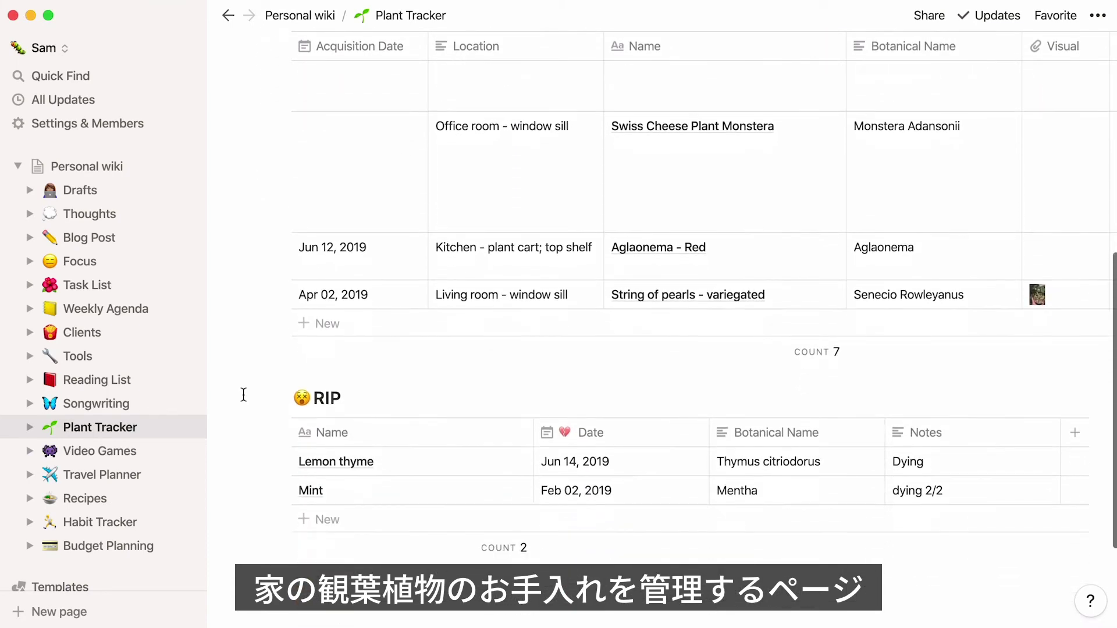
scroll(243, 395, down, 1)
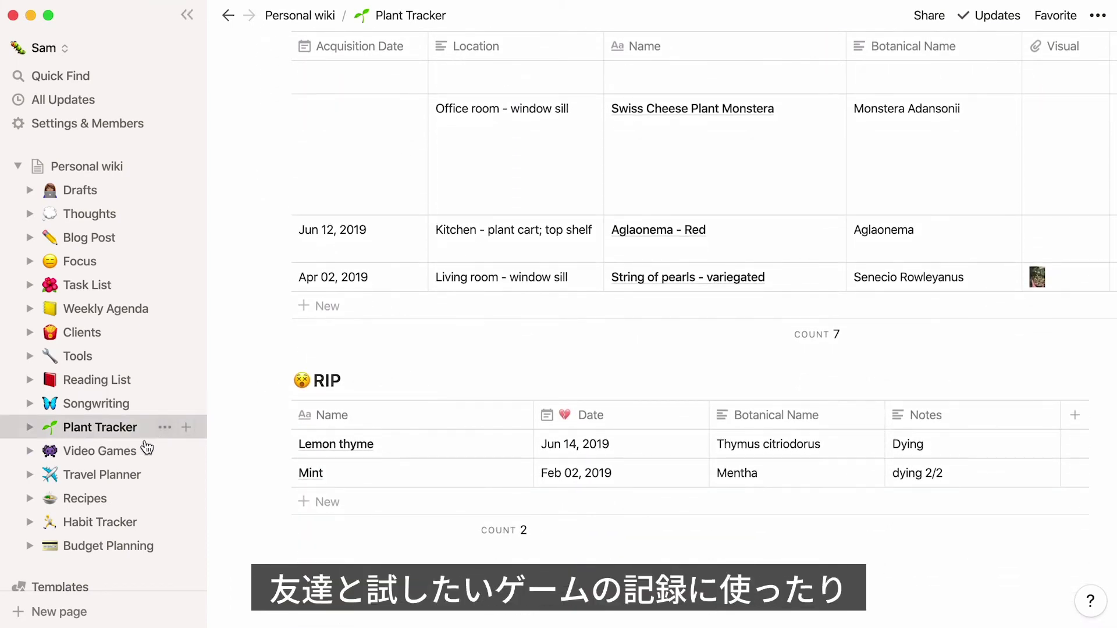
click(158, 450)
scroll(221, 421, down, 1)
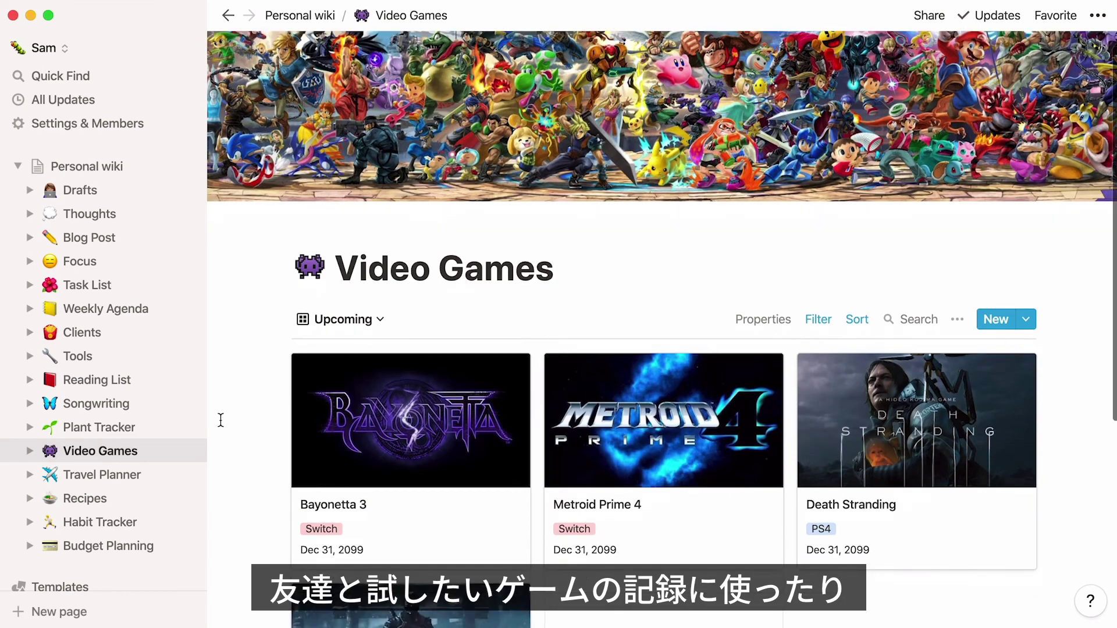
scroll(220, 421, down, 1)
scroll(220, 420, down, 2)
scroll(220, 421, down, 1)
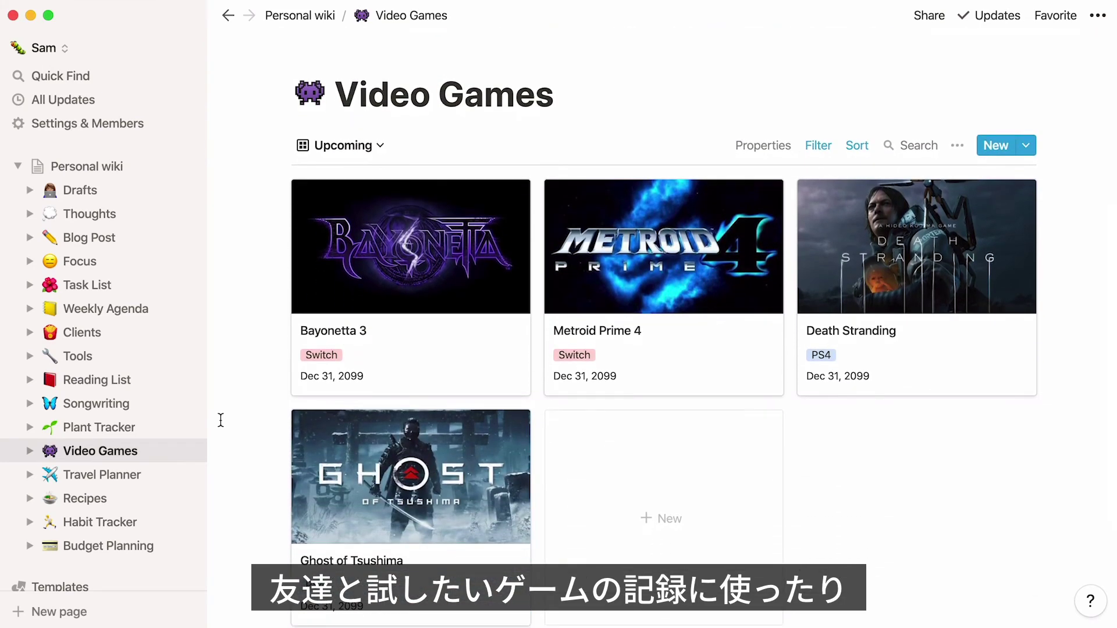
click(139, 238)
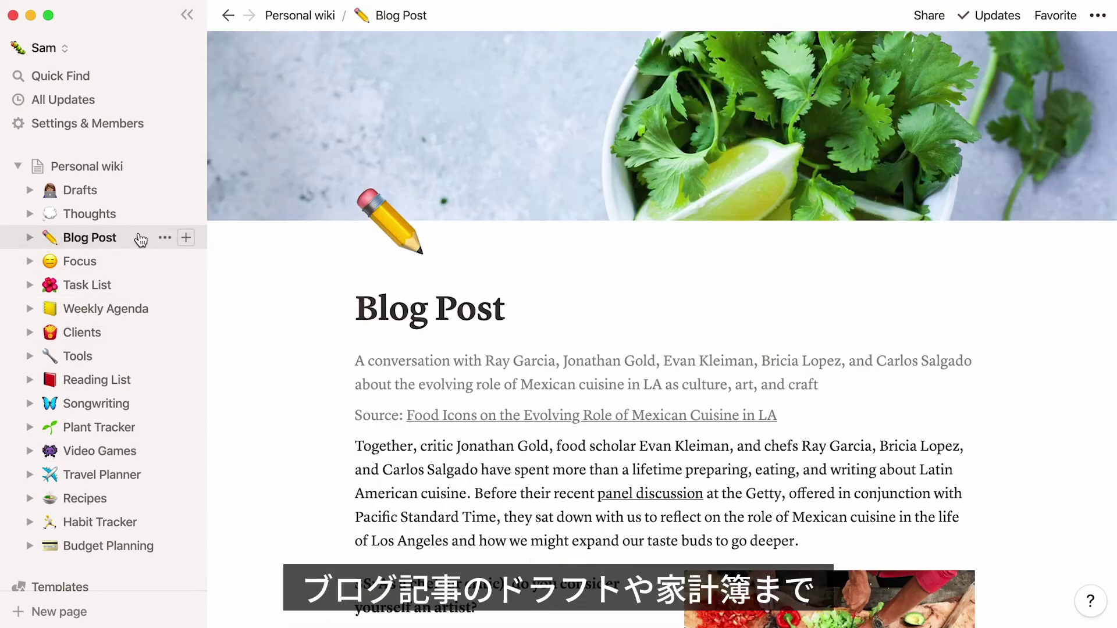
scroll(255, 314, down, 2)
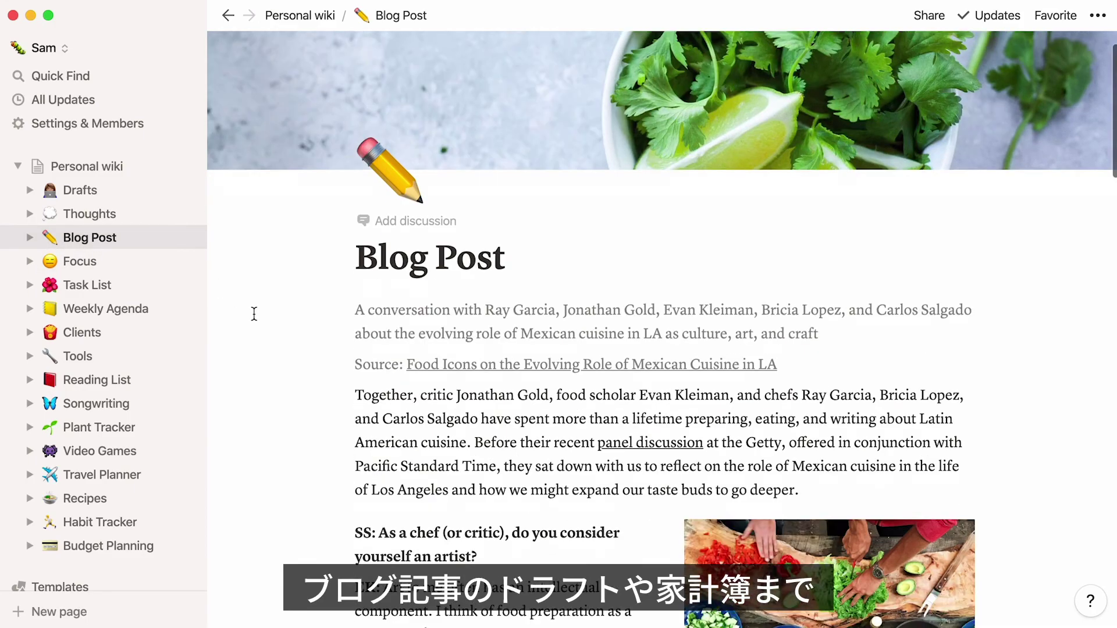
scroll(254, 315, down, 5)
scroll(253, 314, down, 5)
scroll(255, 316, down, 5)
scroll(253, 320, down, 3)
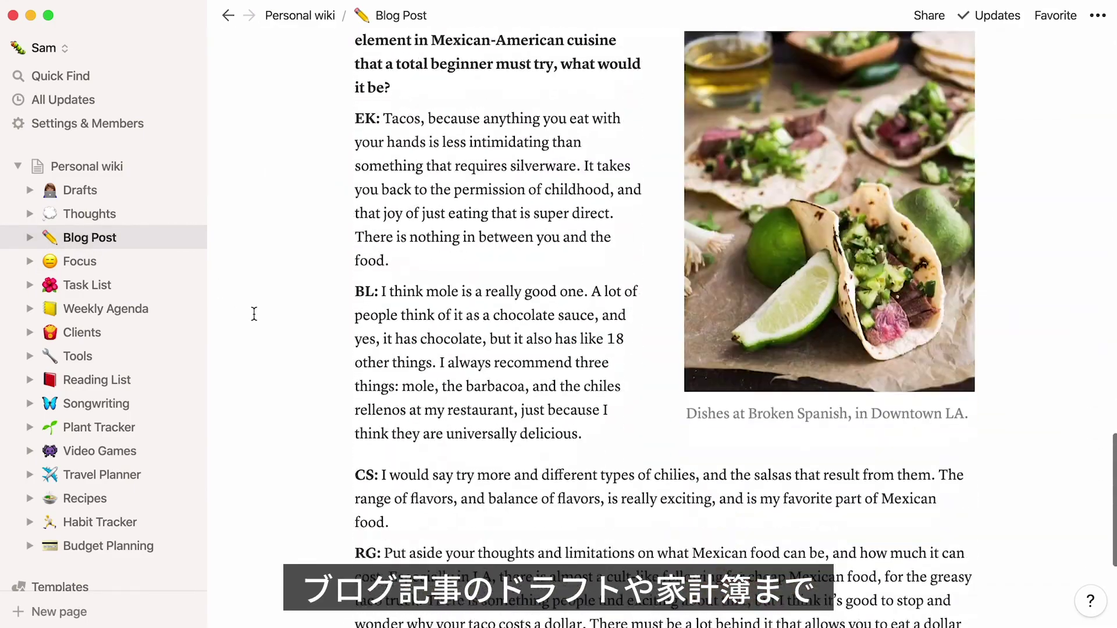
scroll(255, 323, down, 2)
click(153, 544)
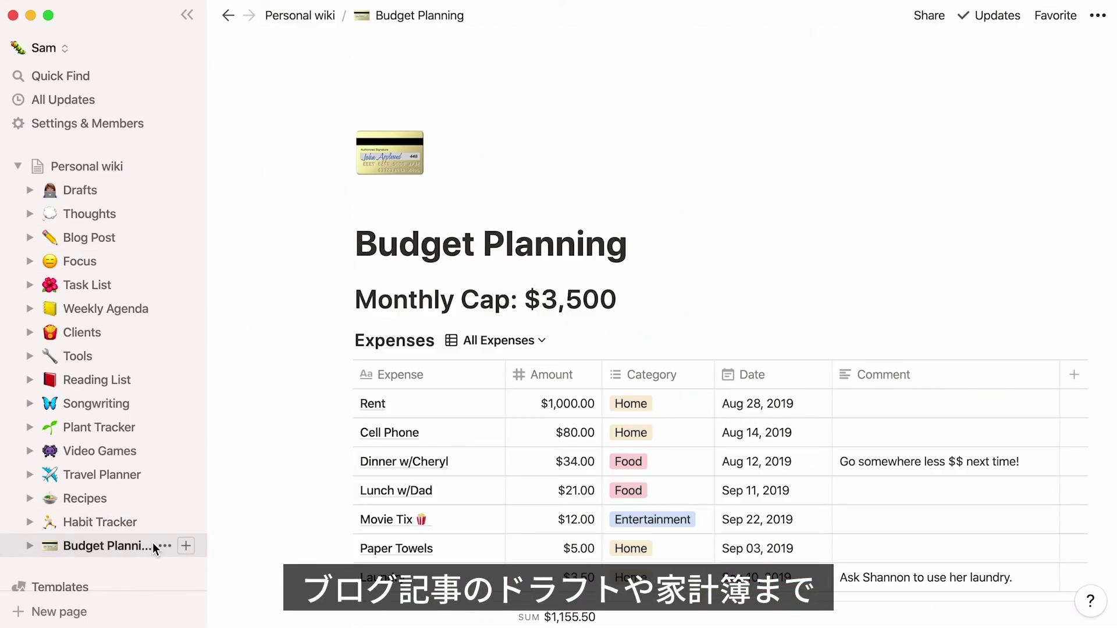
Step: Fold Personal wiki's subpages, then add a coffee emoji icon, an illustrated cover and a quote block
click(150, 170)
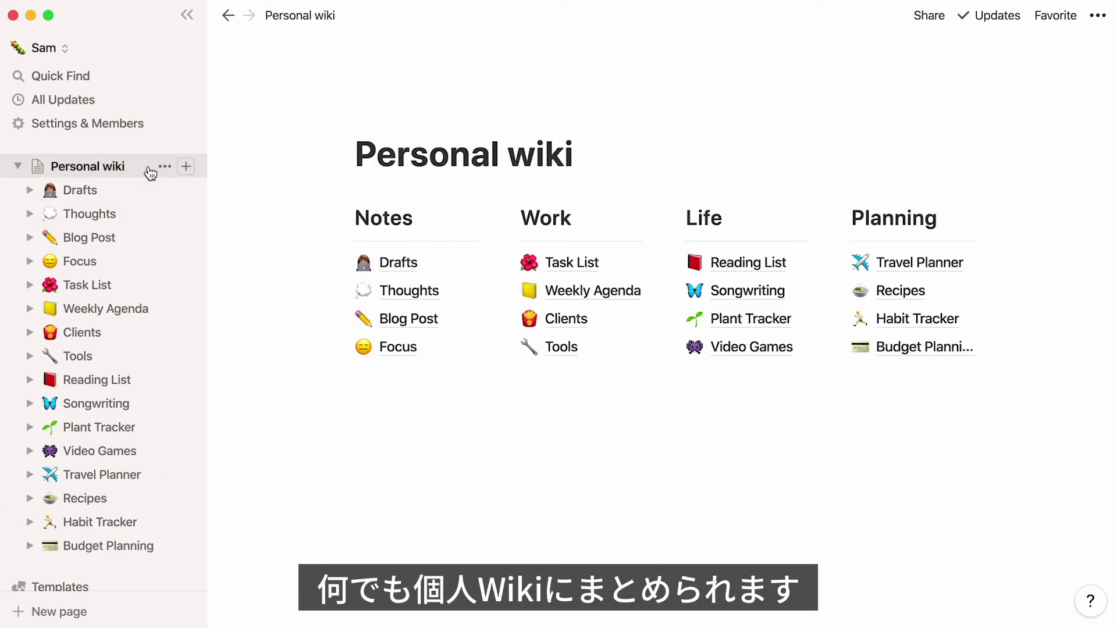
click(18, 167)
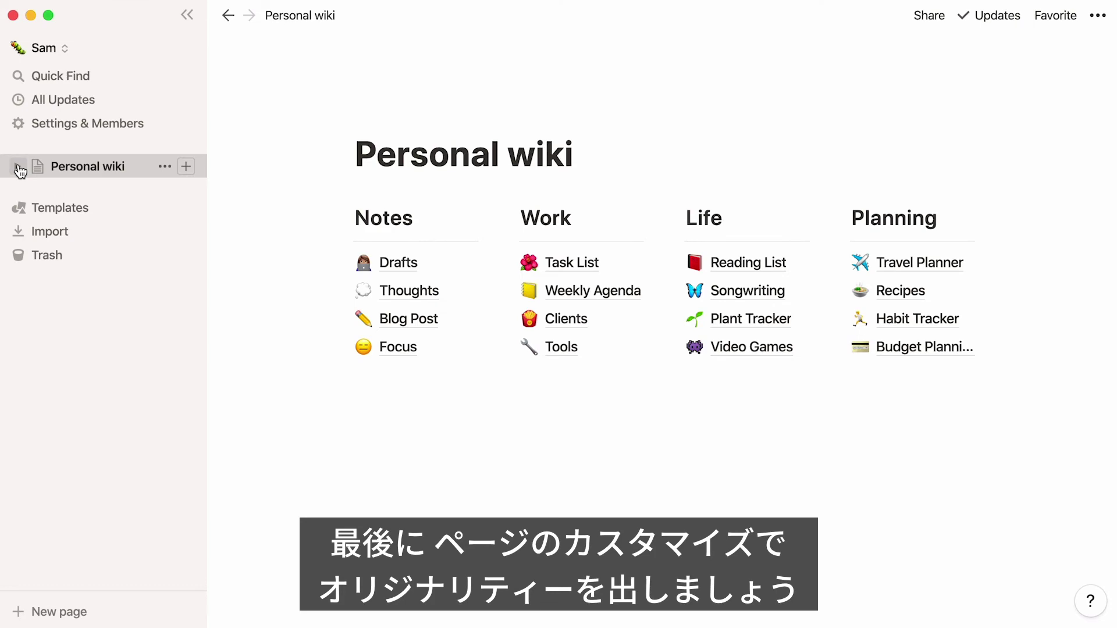
mouse_move(463, 154)
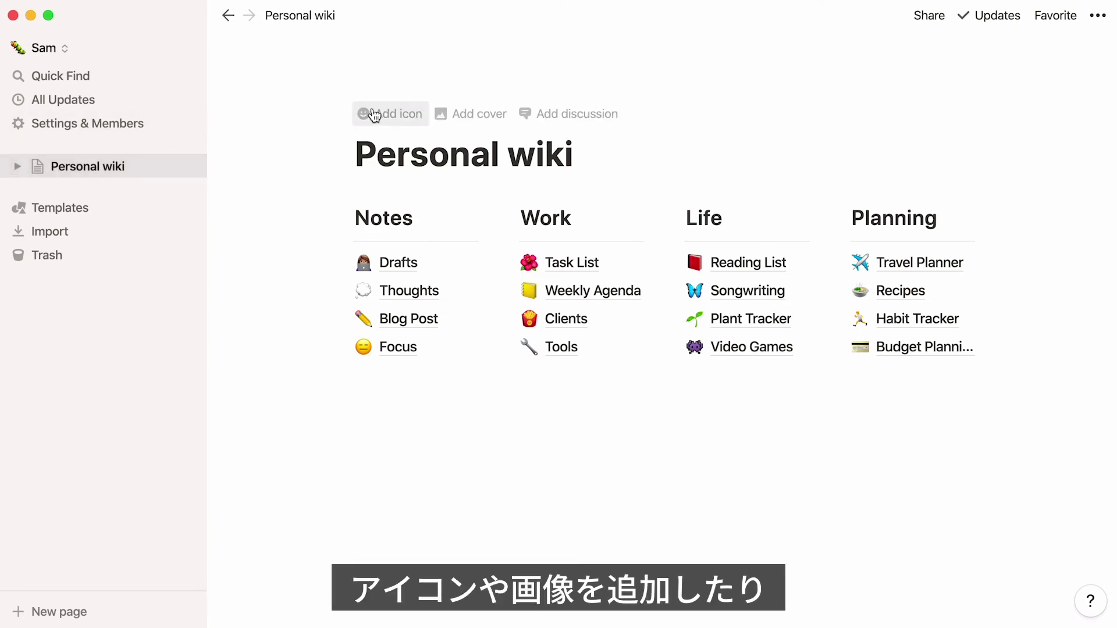
click(374, 115)
click(380, 131)
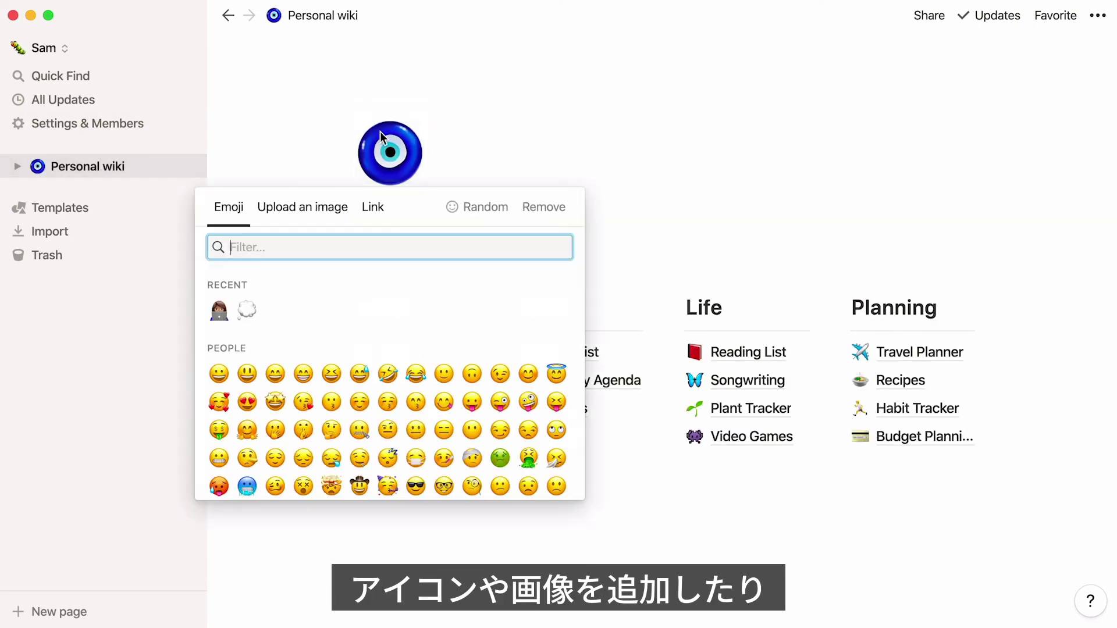
text(coffee)
click(220, 311)
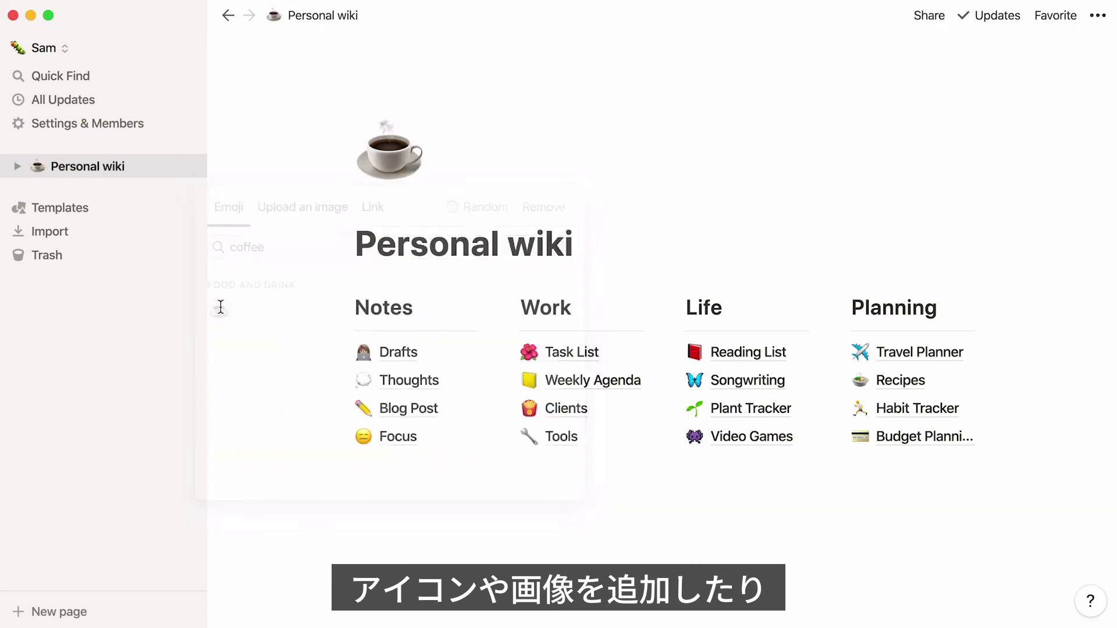
click(384, 204)
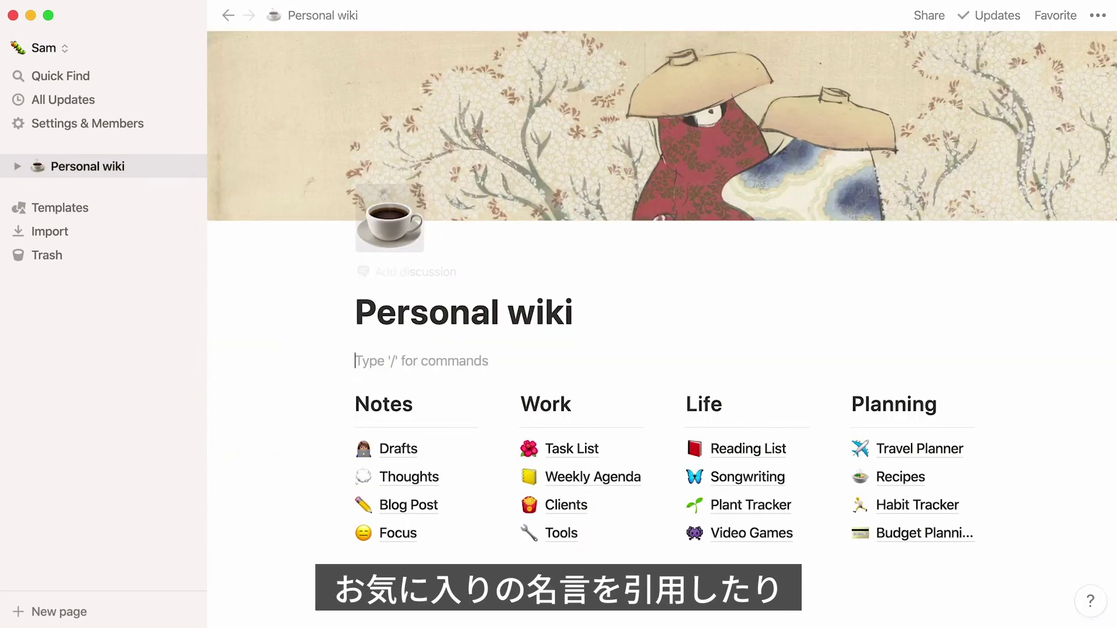
text(/quote)
key(Return)
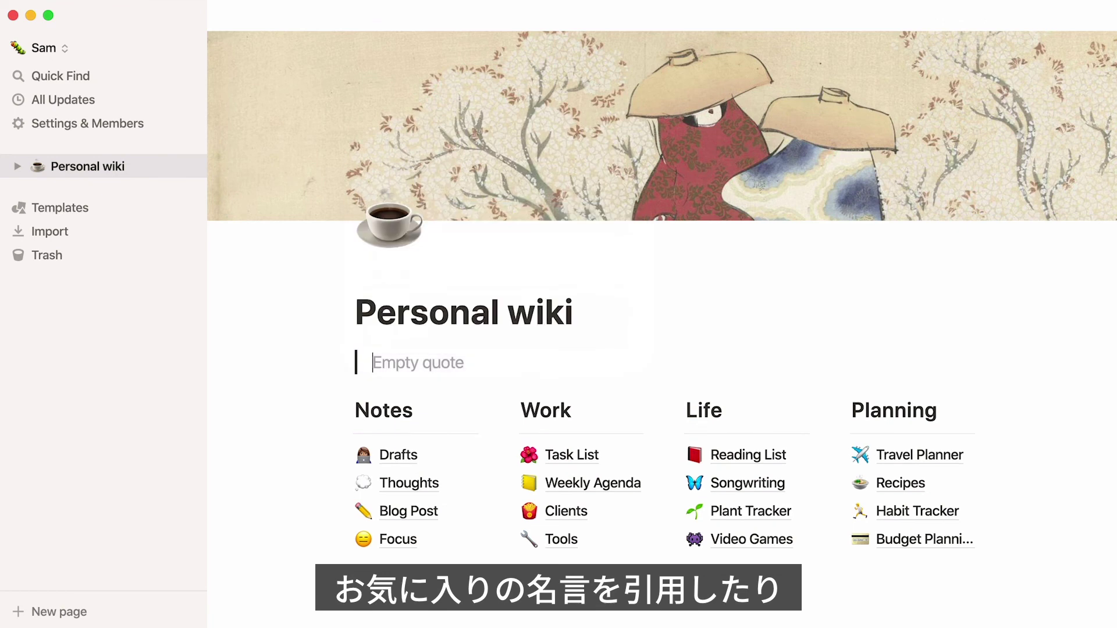
text(It is only with the heart that one can see rightly; what is essential is invisible to the eye. - Antoine de Saint-Exupéry (The Little Prince, 1943))
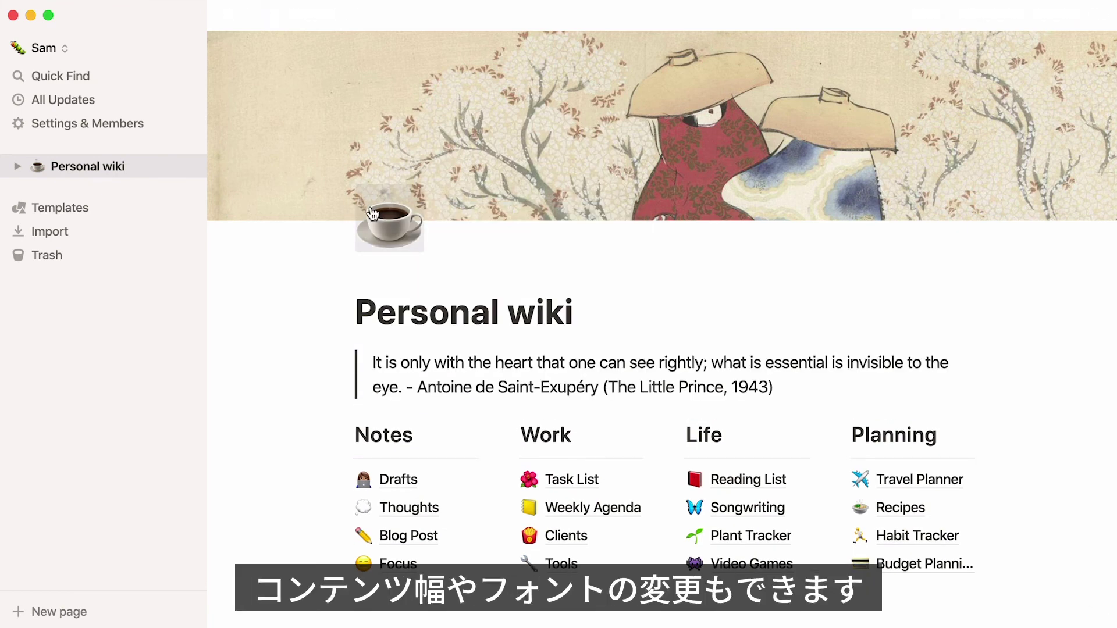
mouse_move(661, 126)
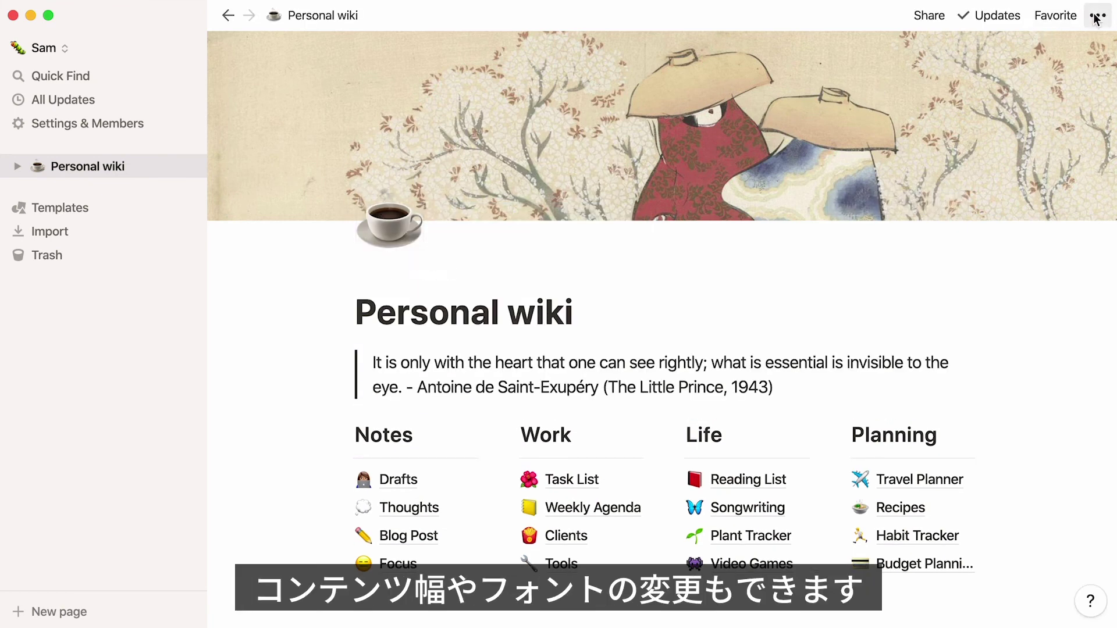
Step: Set Personal wiki to Full width and Serif font, and add it to Favorites
click(1097, 14)
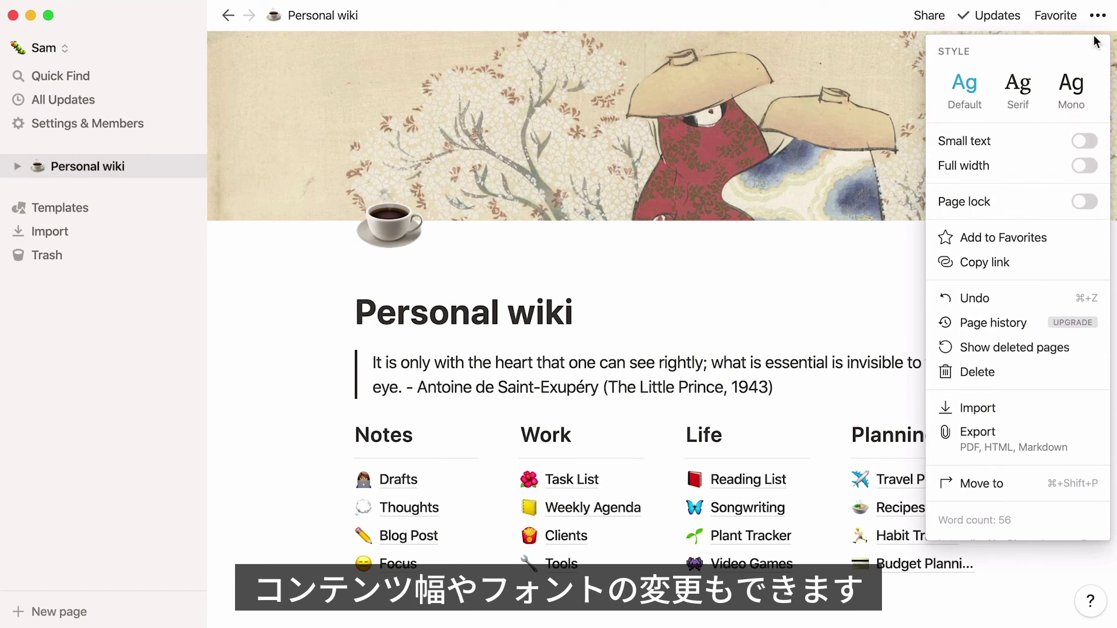
click(1085, 165)
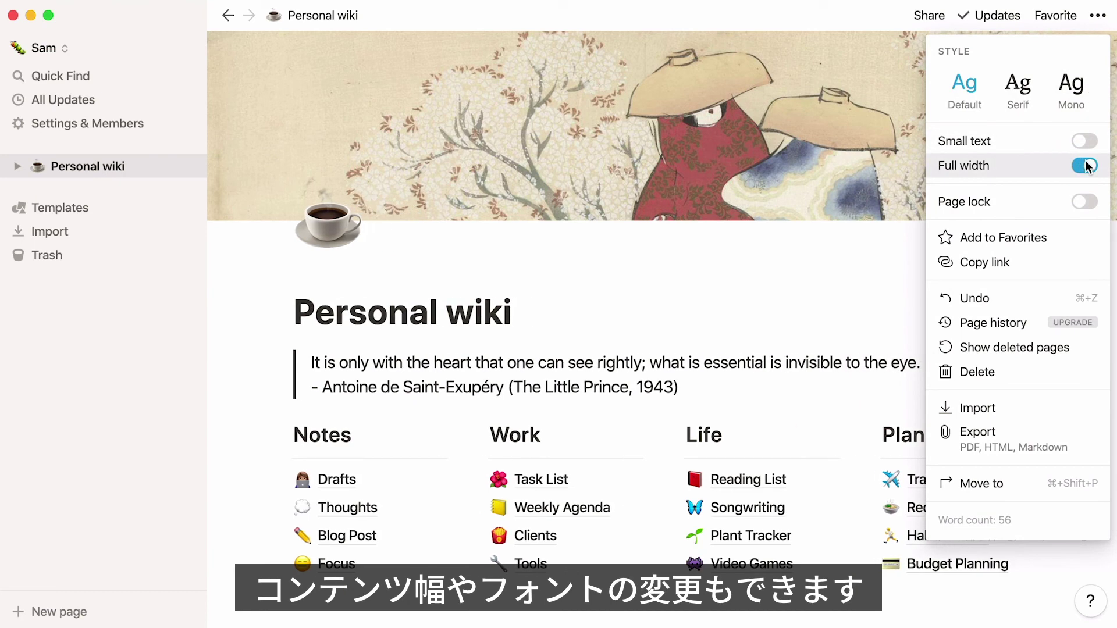
click(1031, 107)
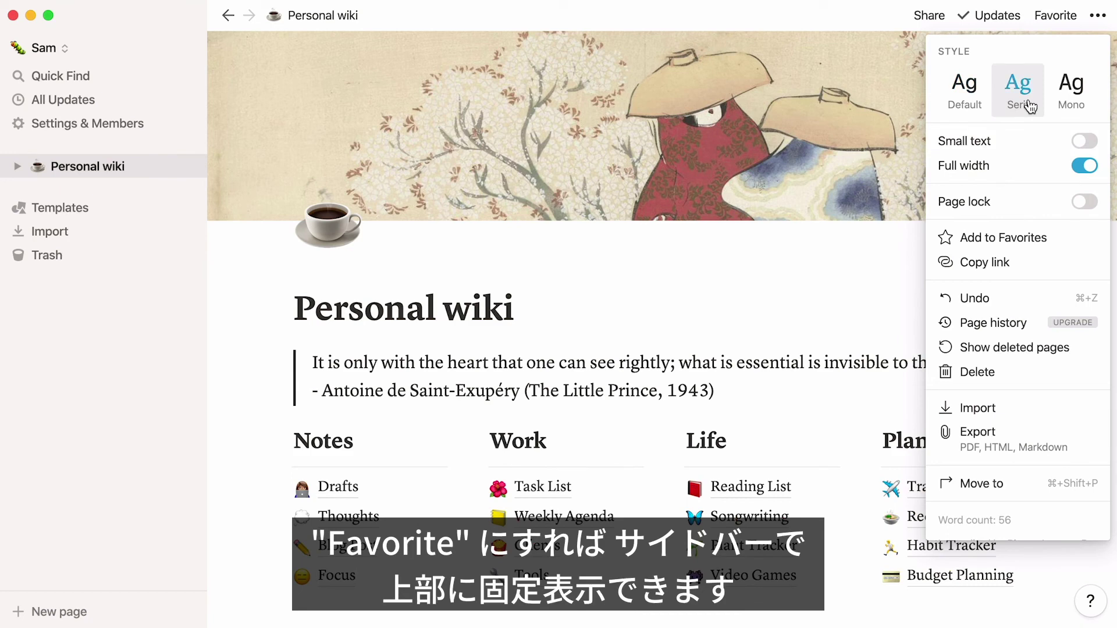
click(1053, 22)
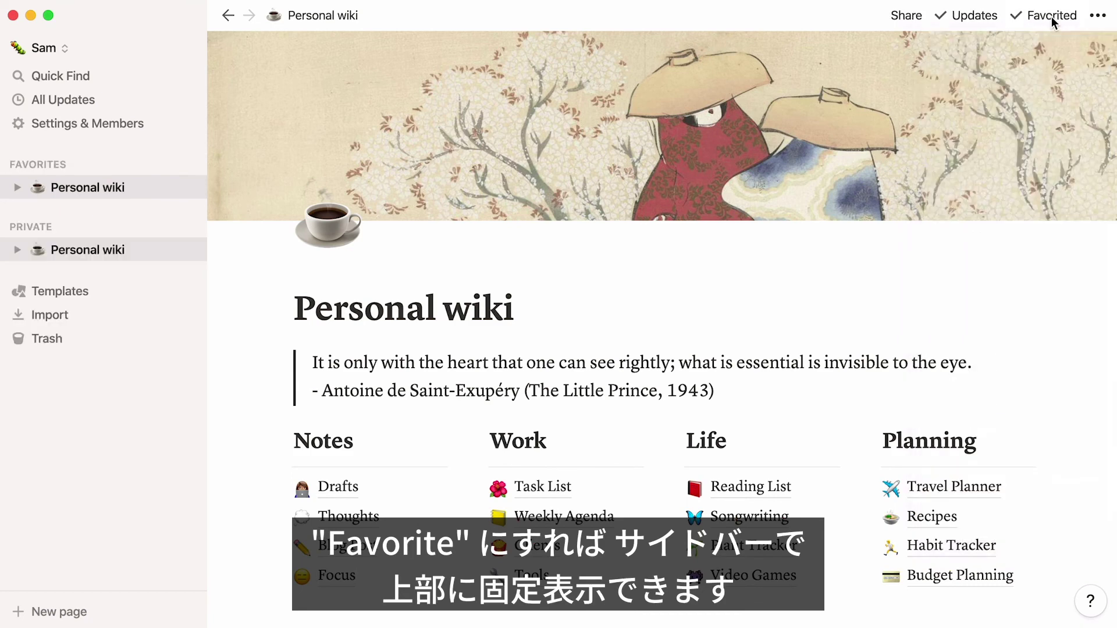